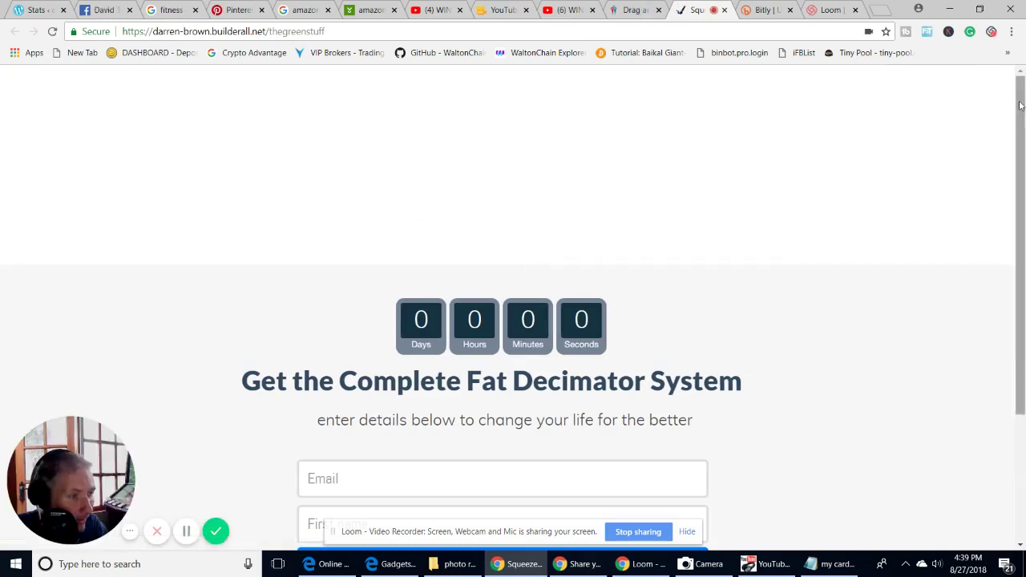
drag(1019, 107, 1021, 231)
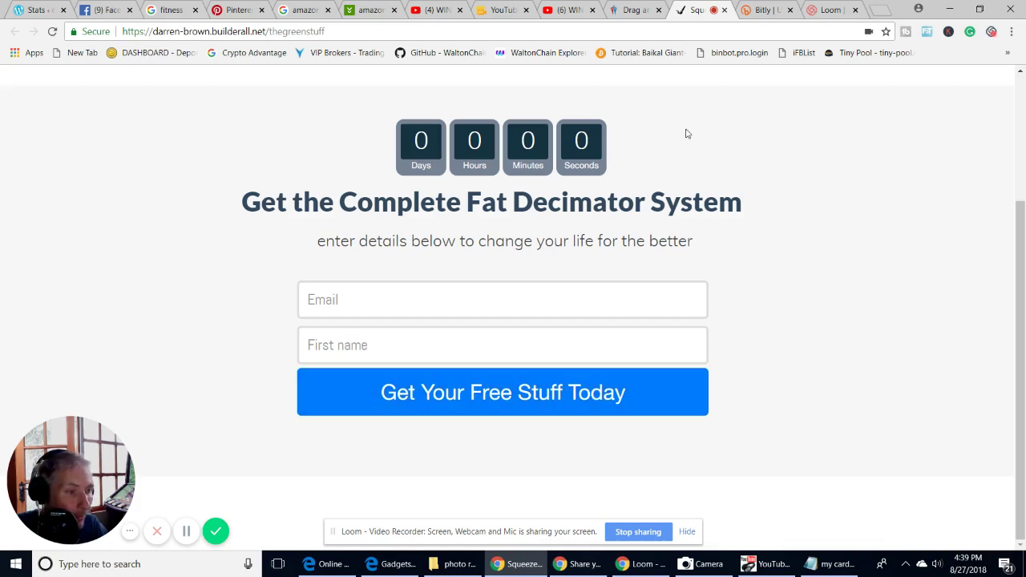
drag(1013, 206, 1014, 78)
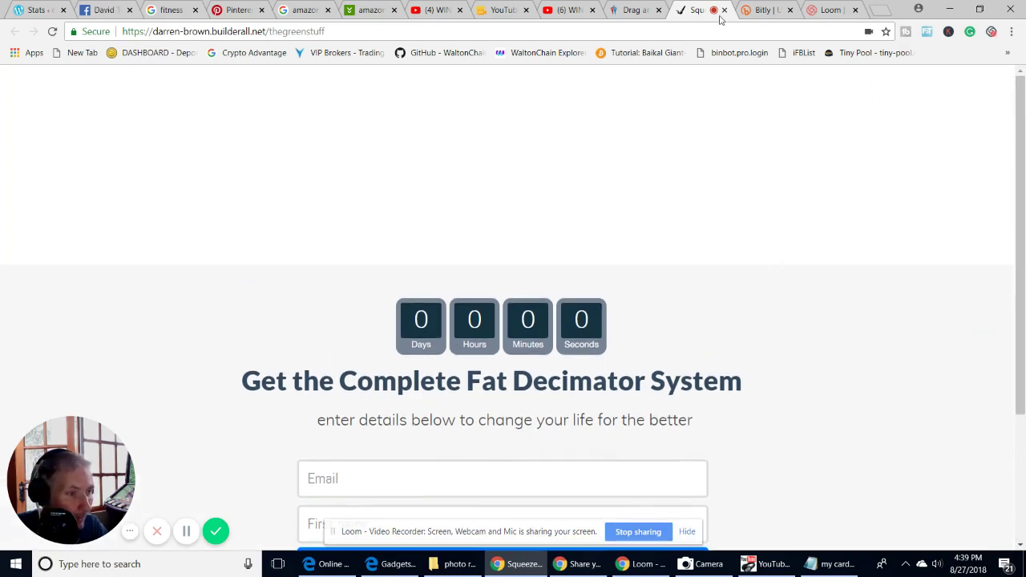
Open the squeeze page in the editor and nudge the Fat Decimator headline back toward the page centre.
click(629, 10)
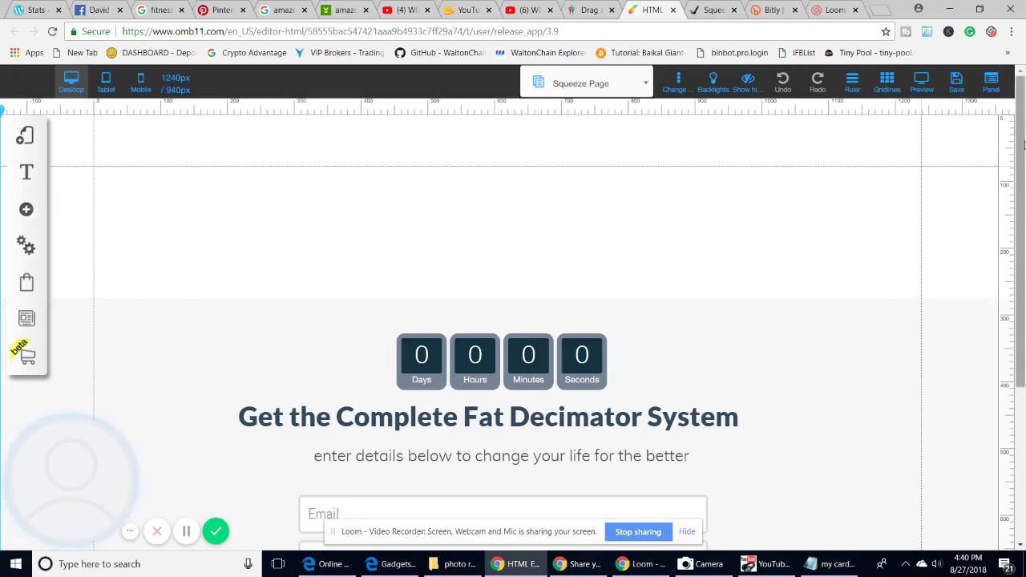
drag(1021, 124, 1021, 224)
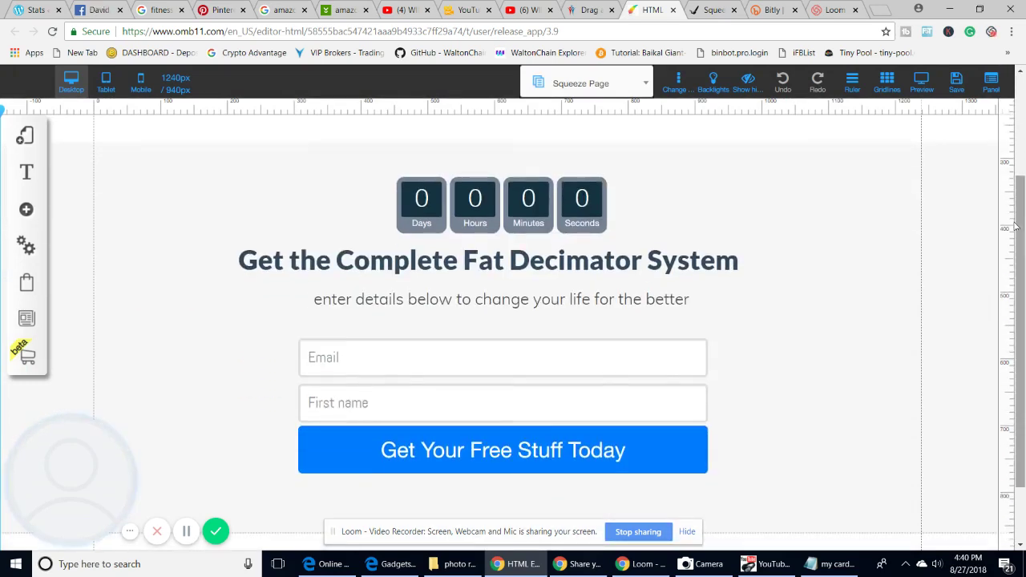
click(240, 269)
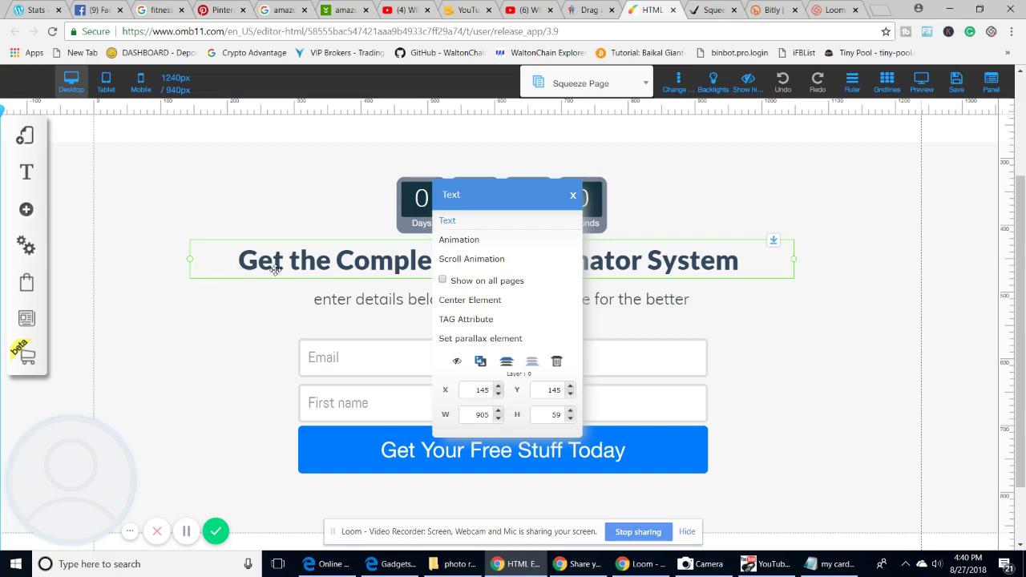
click(464, 221)
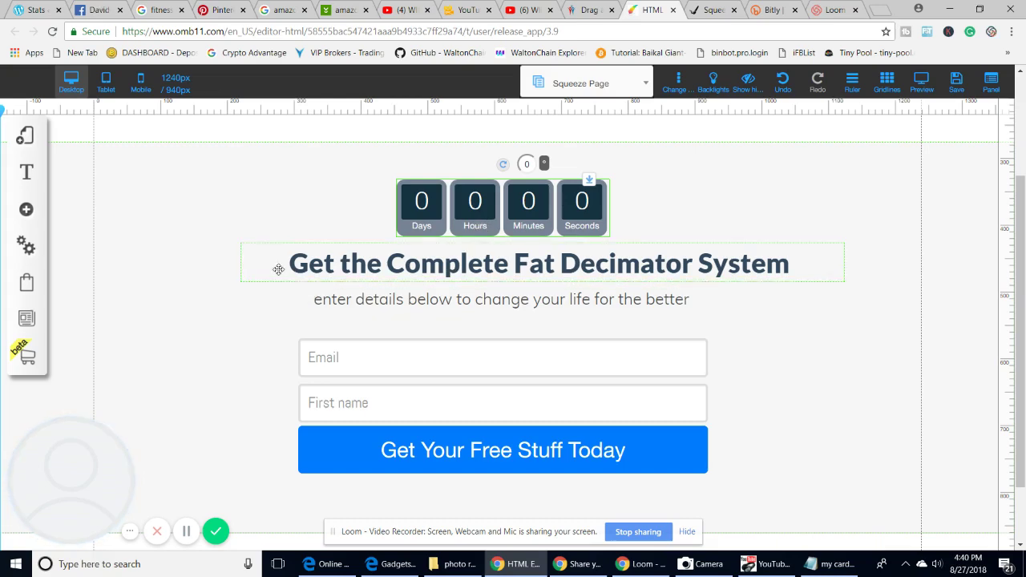
drag(288, 269, 265, 270)
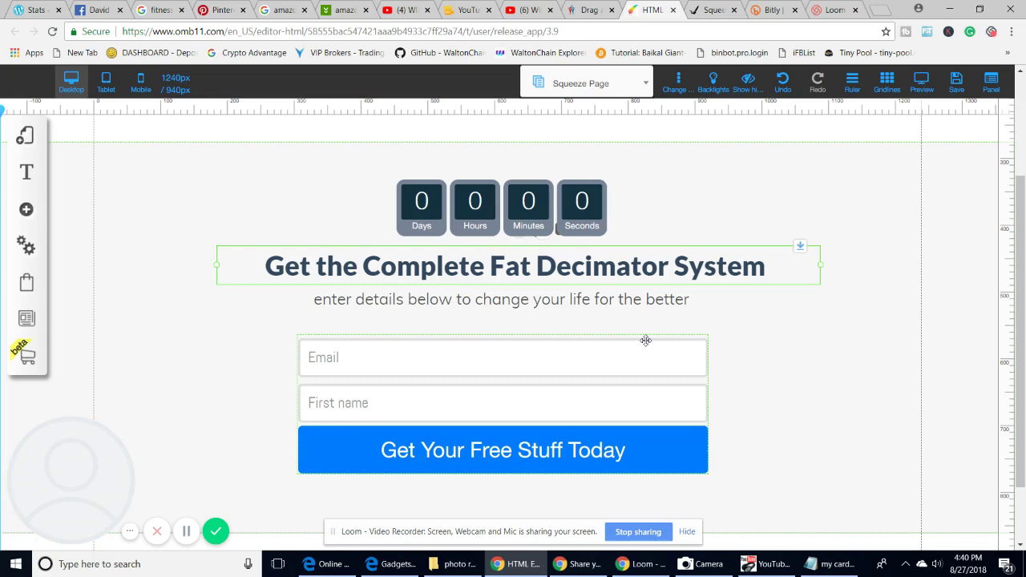
Switch the editor to the Thank You page, scroll through it, and preview it.
click(645, 83)
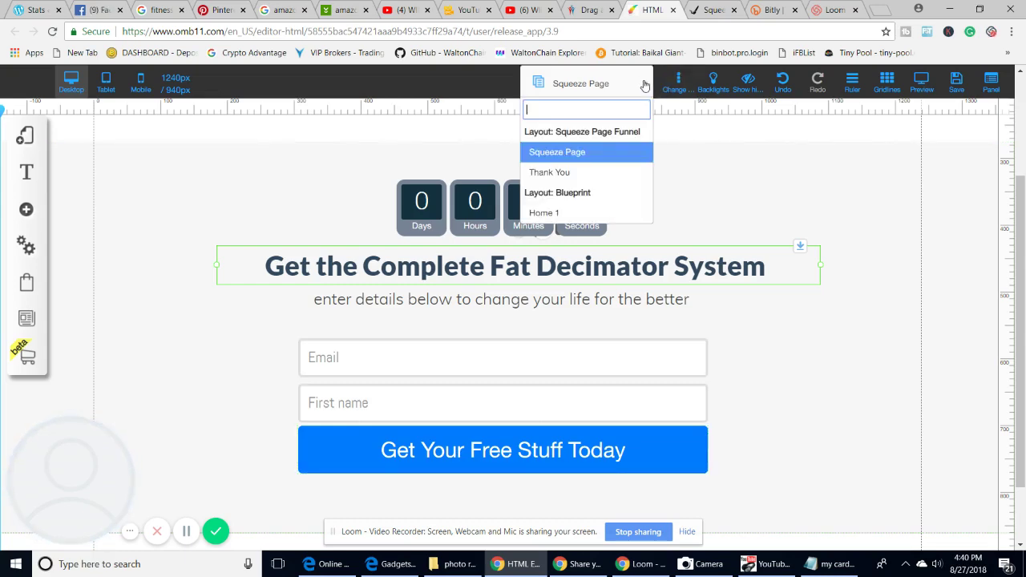
click(595, 173)
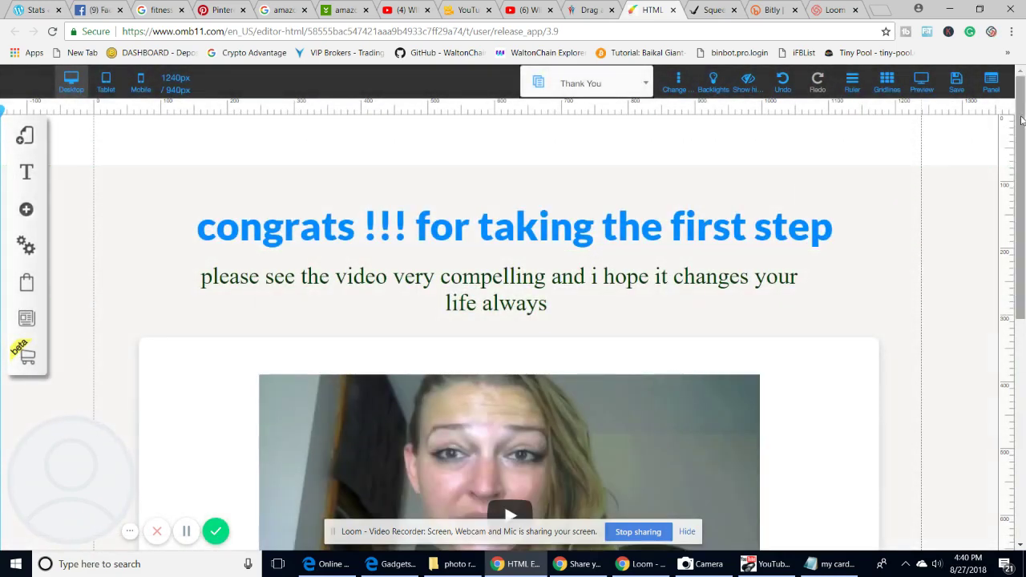
drag(1022, 121, 1023, 334)
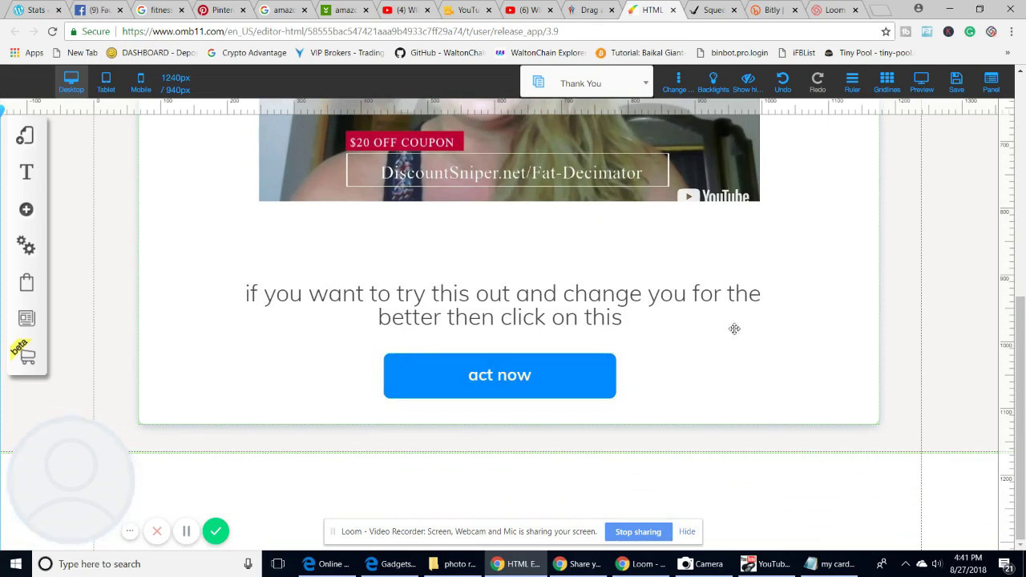
click(920, 84)
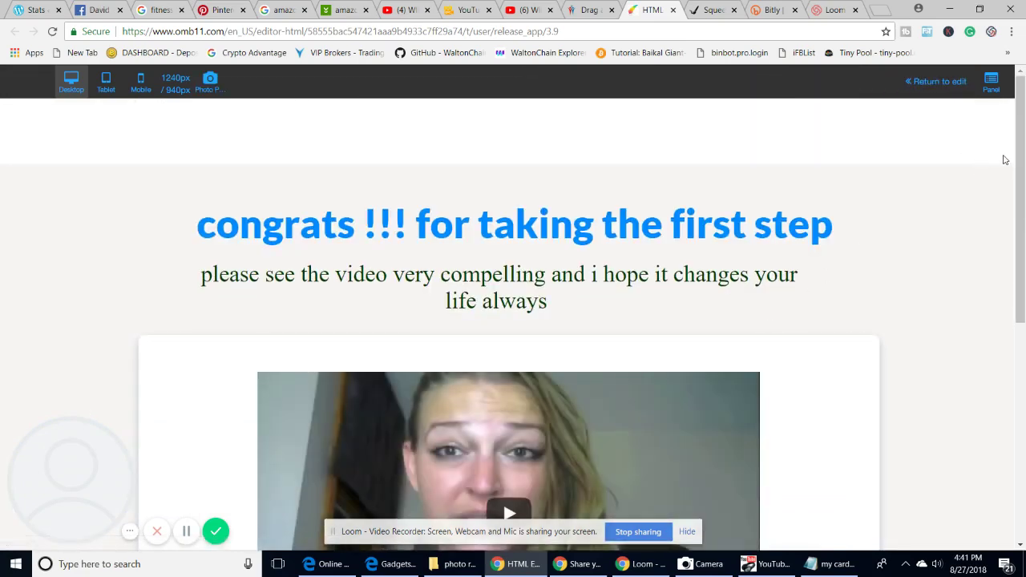
Play the Thank You page video, then follow act now and leave for the Fat Decimator sales page.
drag(1021, 153, 1024, 244)
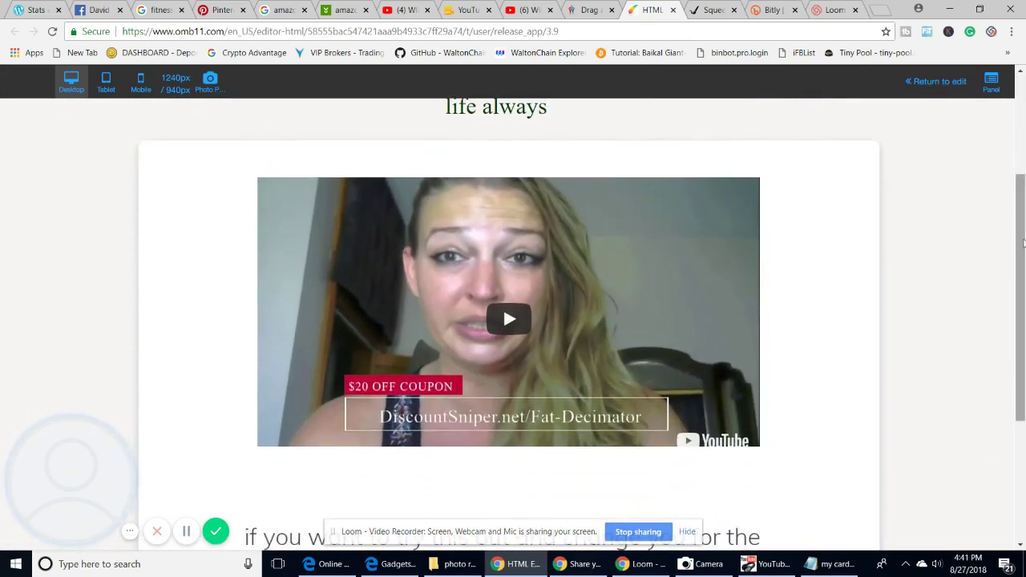
click(509, 318)
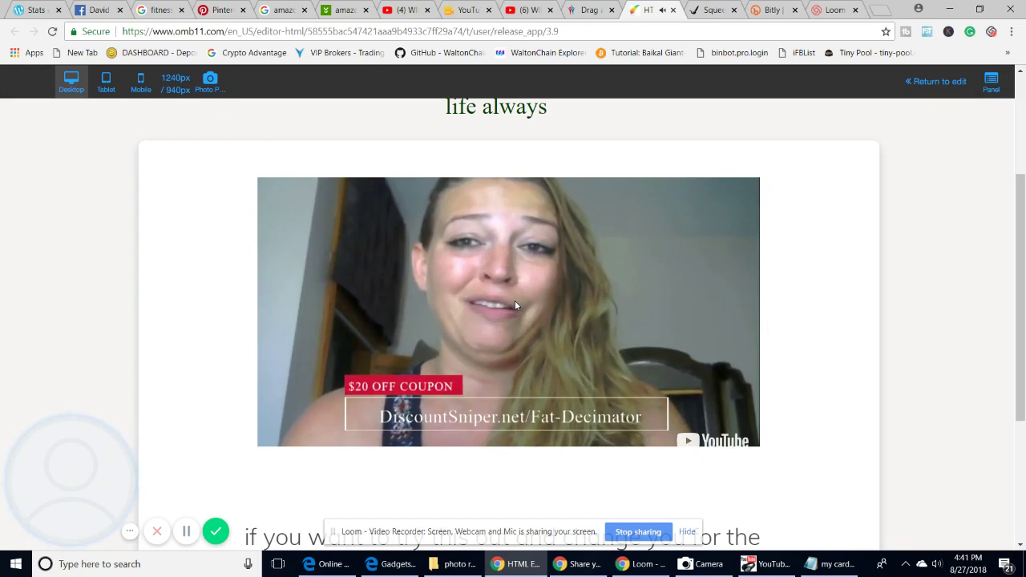
scroll(724, 377, down, 3)
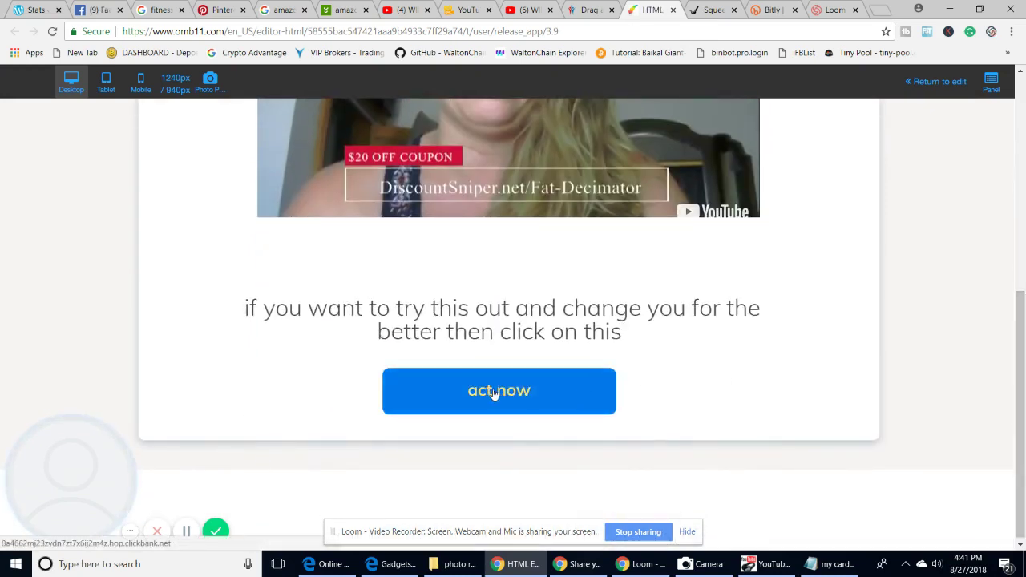
click(494, 393)
click(572, 111)
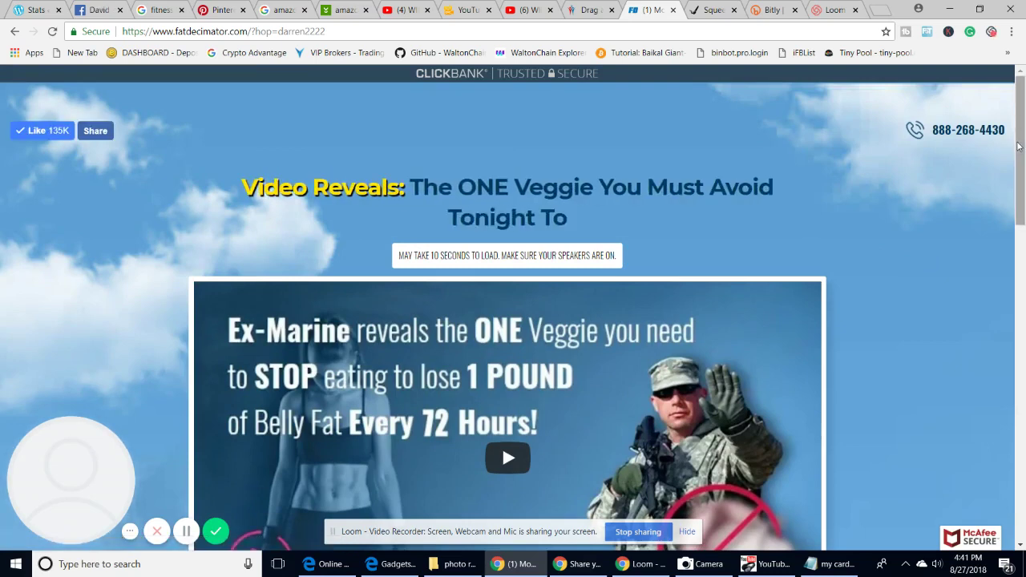
Scroll the fatdecimator.com sales page, then go back to the Builderall My sites tab.
mouse_move(1019, 146)
mouse_down()
mouse_move(1022, 370)
mouse_move(994, 166)
mouse_move(999, 268)
mouse_move(984, 191)
mouse_move(1010, 268)
mouse_move(1001, 536)
mouse_move(998, 361)
mouse_move(1021, 228)
mouse_move(1023, 100)
mouse_move(1025, 130)
mouse_up()
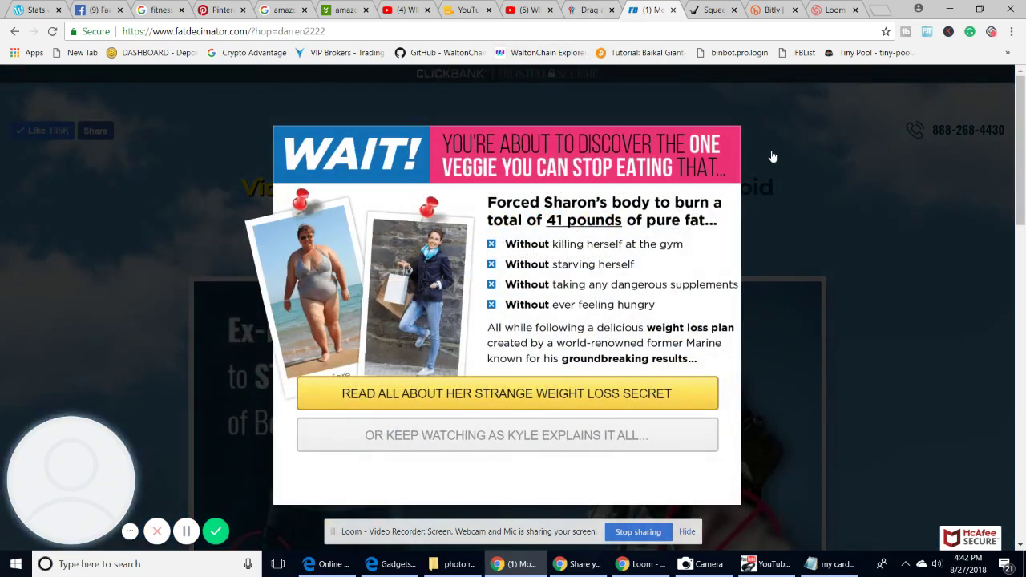
click(588, 10)
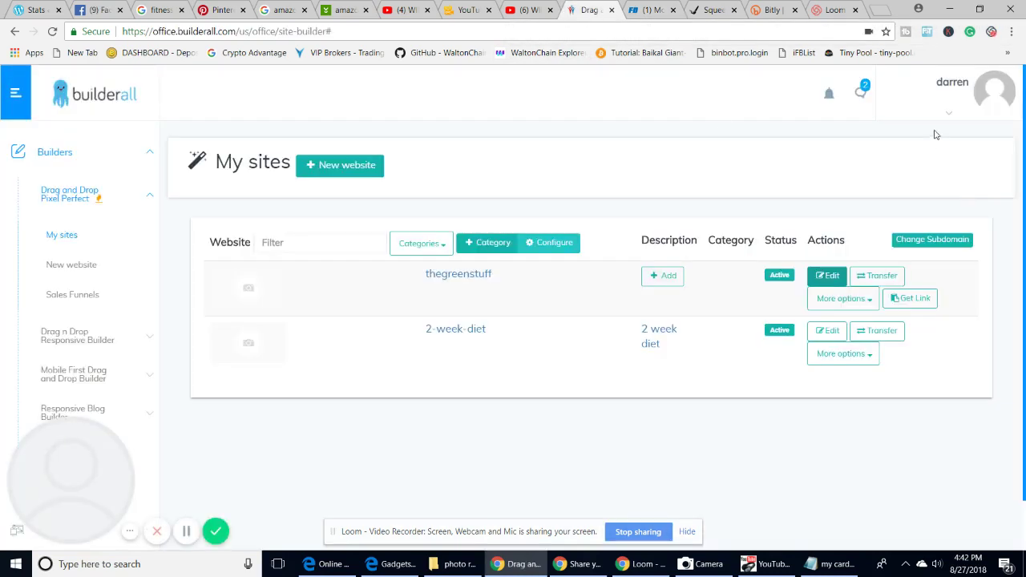
Open the Sales Funnels templates under the Drag and Drop Pixel Perfect builder.
click(66, 196)
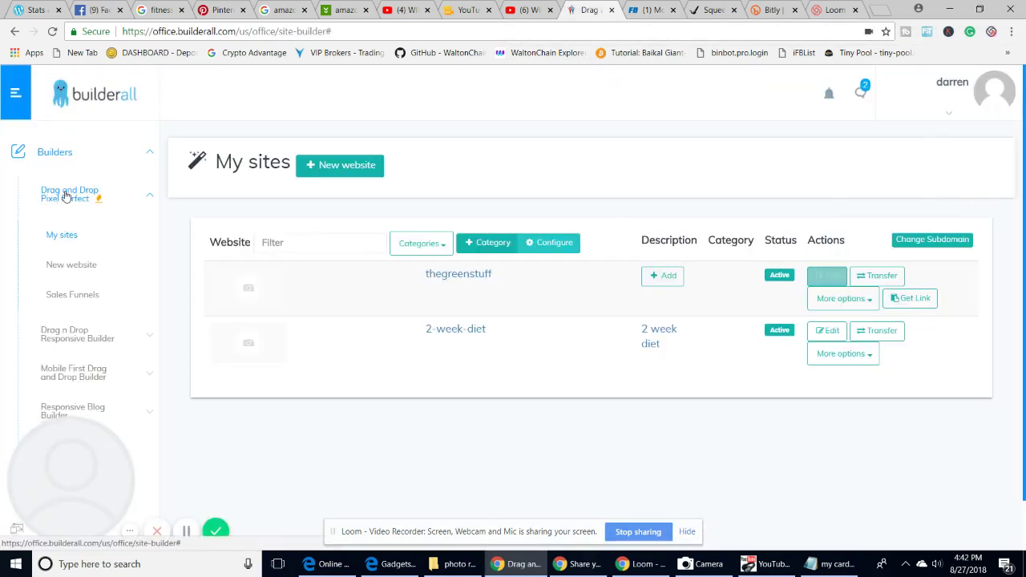
click(66, 195)
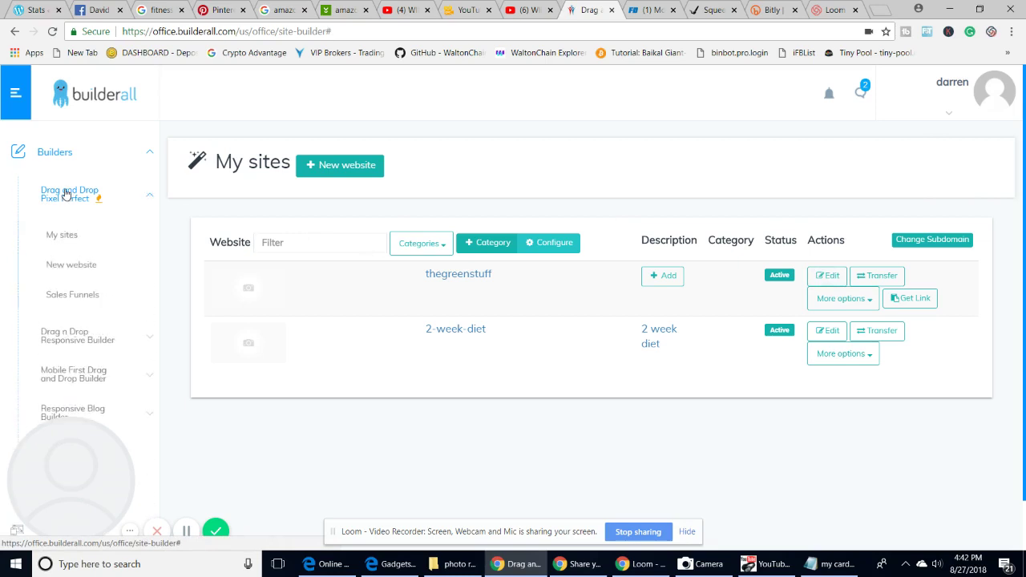
click(77, 295)
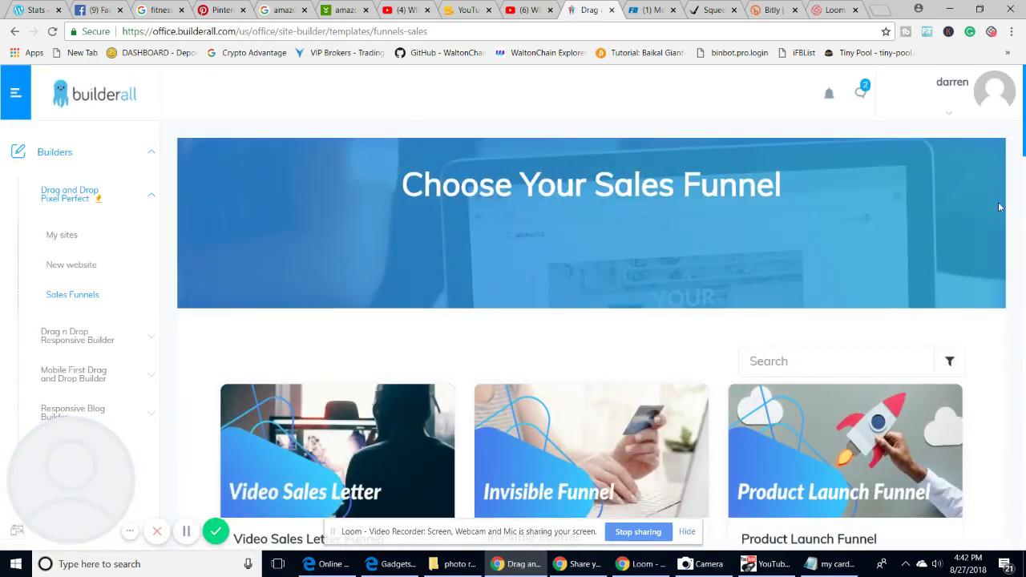
Scroll through the sales funnel templates down to the Squeeze Page Funnel.
scroll(1019, 134, down, 2)
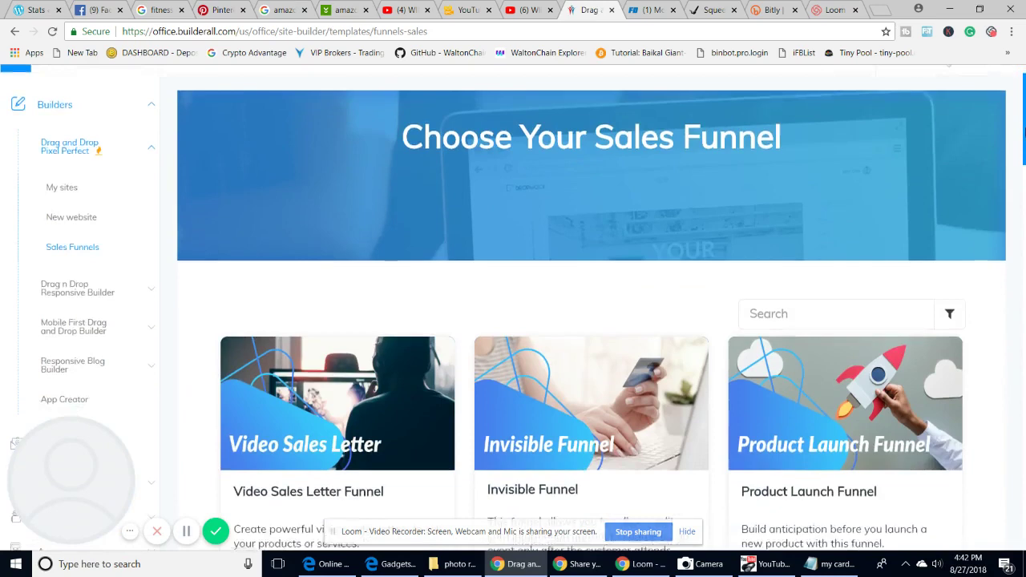
scroll(1024, 140, up, 2)
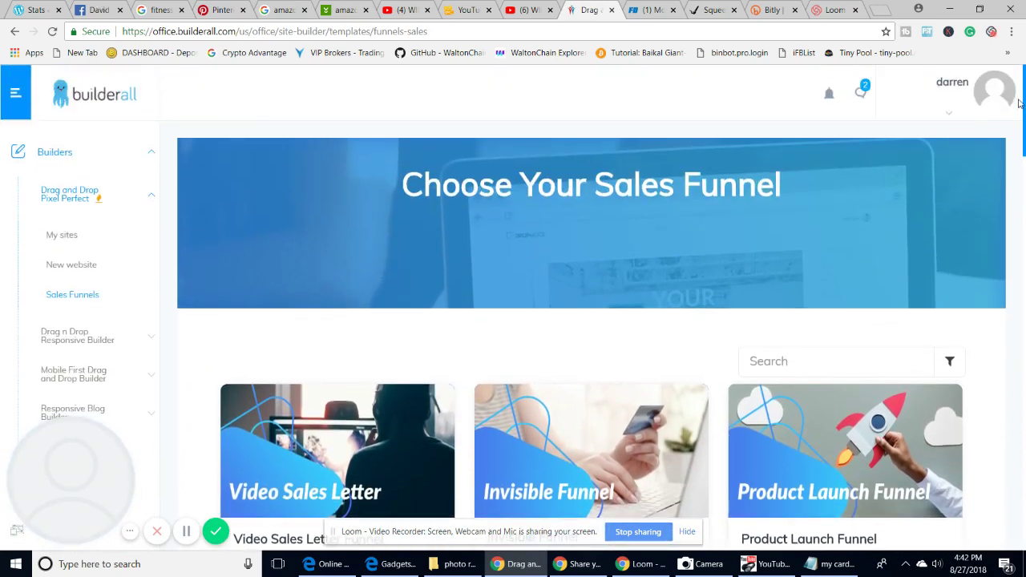
scroll(1023, 149, down, 2)
scroll(1023, 149, up, 2)
scroll(1023, 146, down, 2)
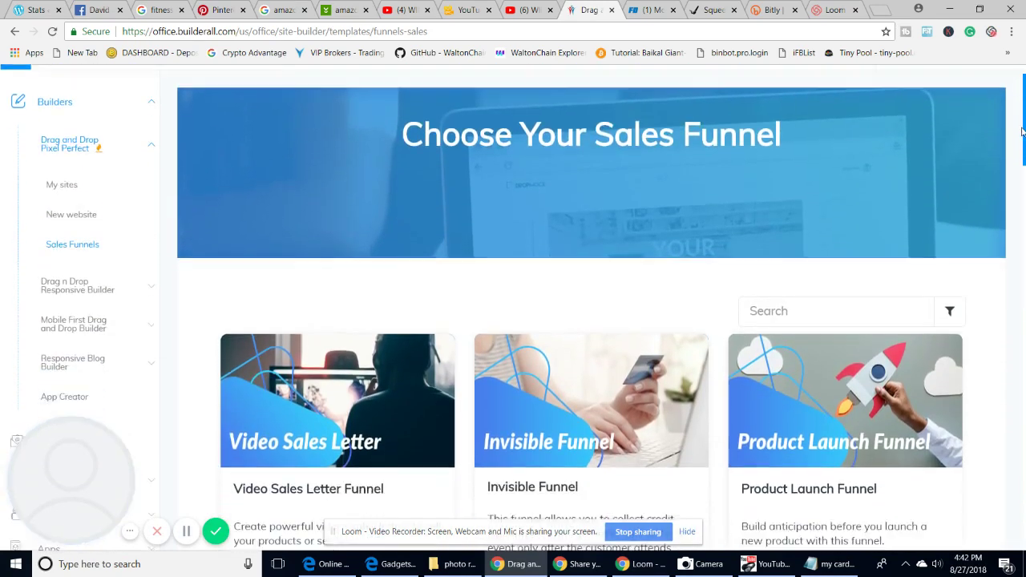
scroll(1024, 146, down, 2)
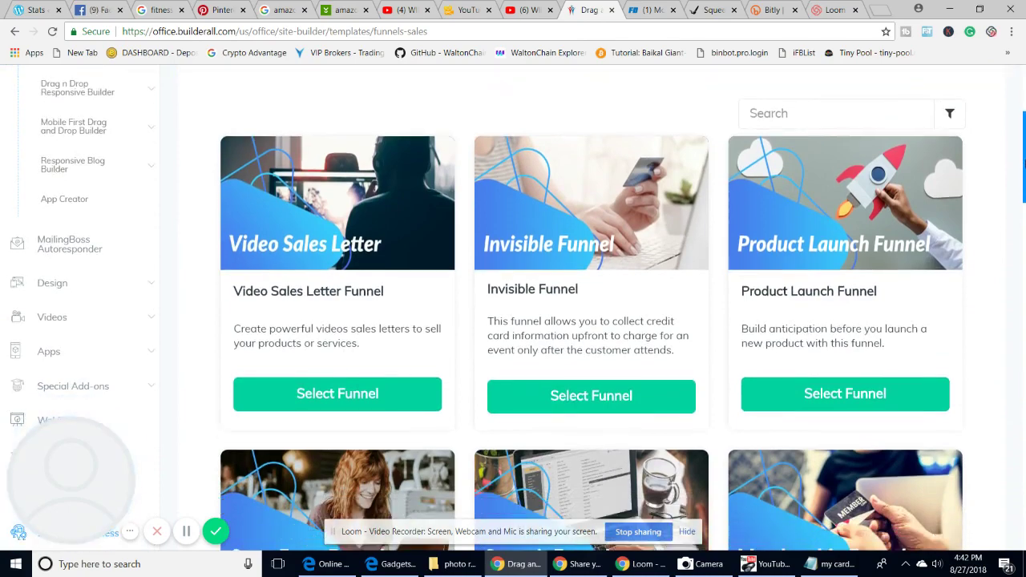
scroll(1023, 172, down, 2)
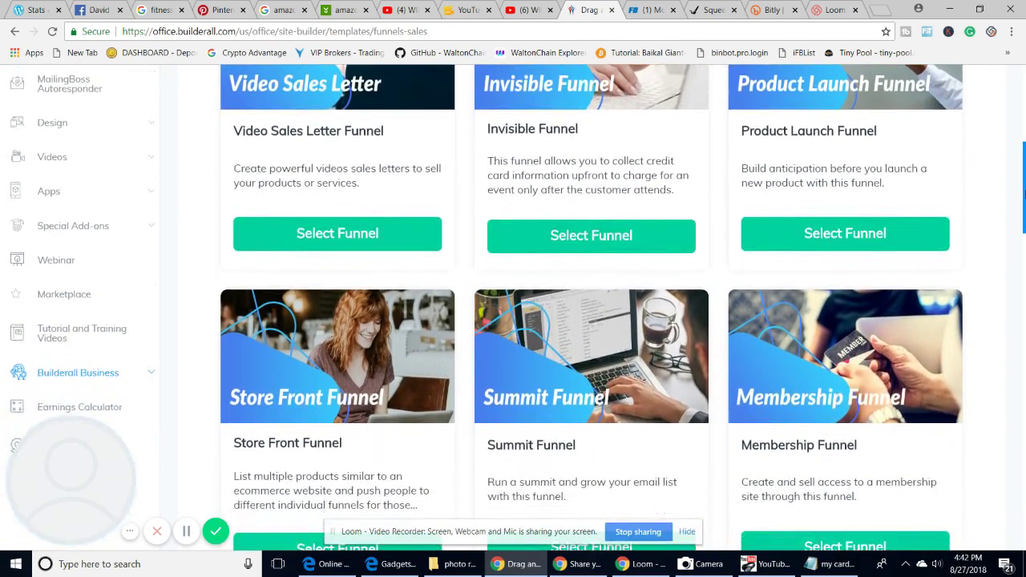
scroll(1023, 195, down, 2)
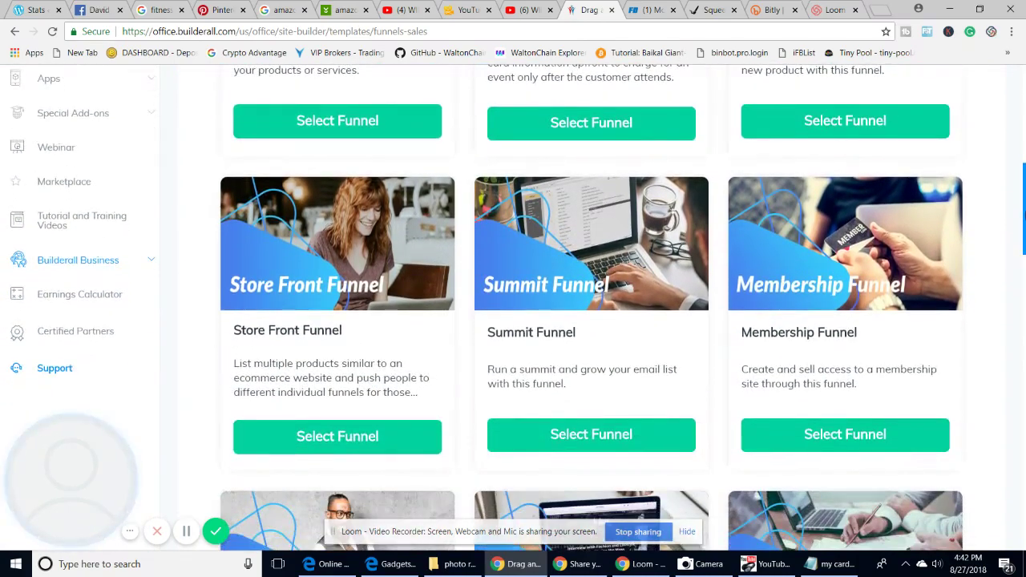
scroll(1023, 216, down, 3)
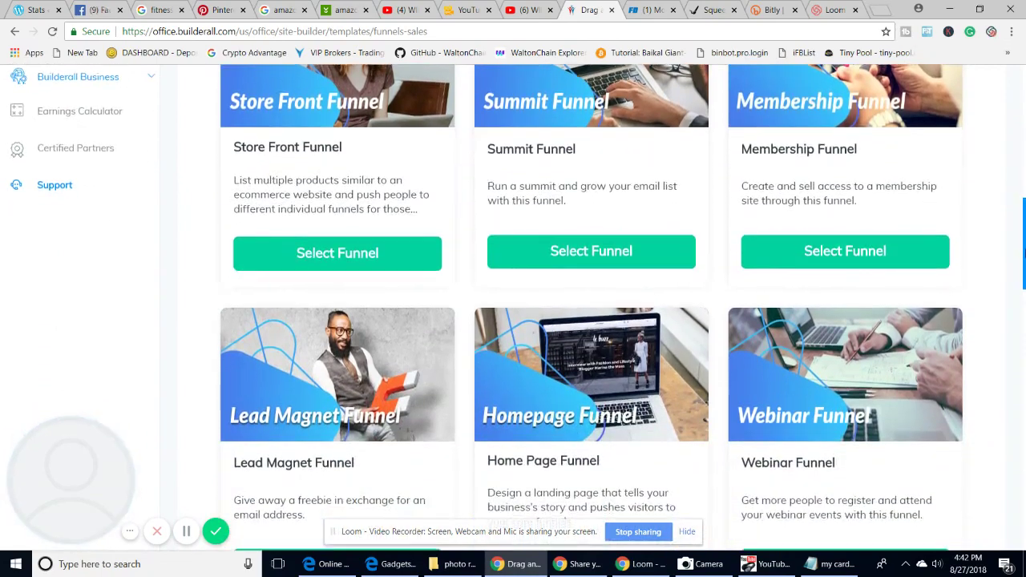
scroll(1023, 273, down, 1)
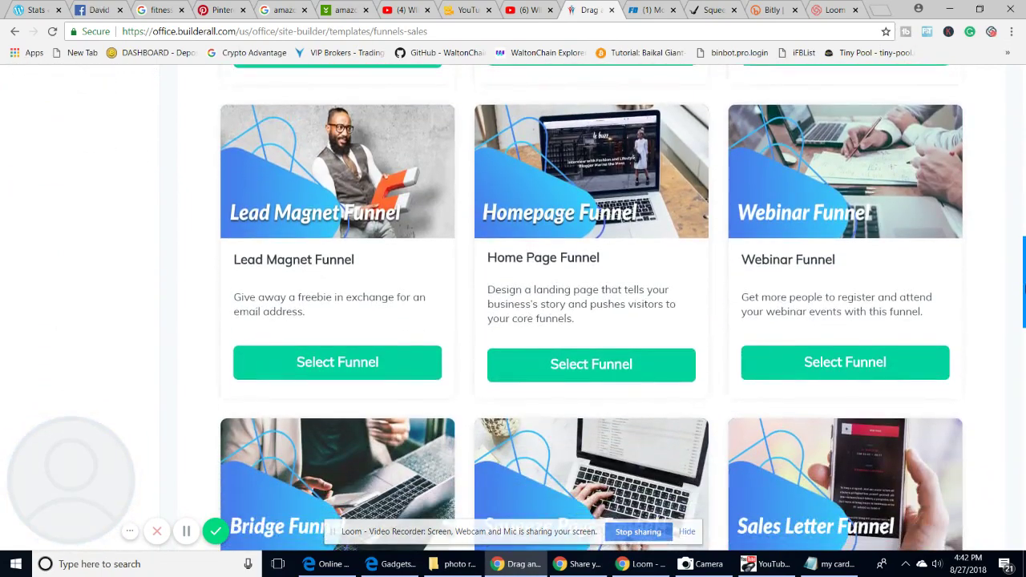
scroll(1023, 301, down, 2)
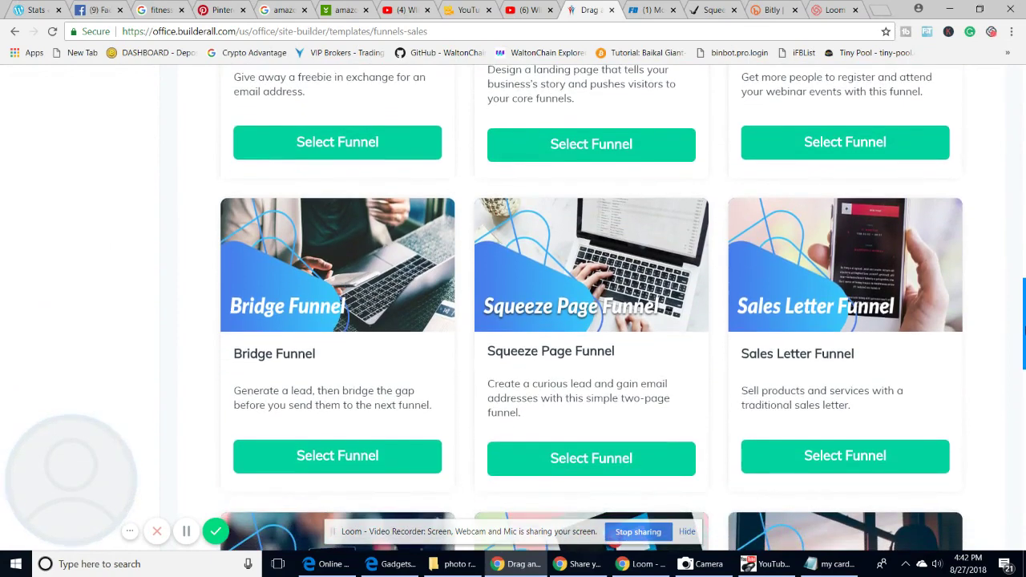
mouse_move(1024, 335)
mouse_down()
mouse_move(1023, 517)
mouse_move(1022, 353)
mouse_up()
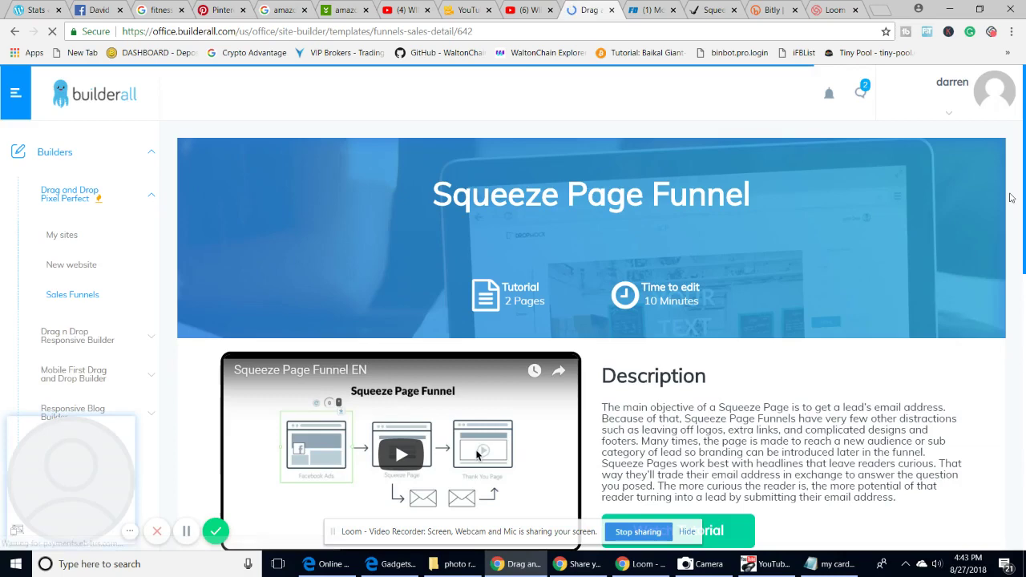
Play the Squeeze Page Funnel tutorial to 0:07, pause it, and scroll over the blueprint and template.
scroll(592, 305, down, 2)
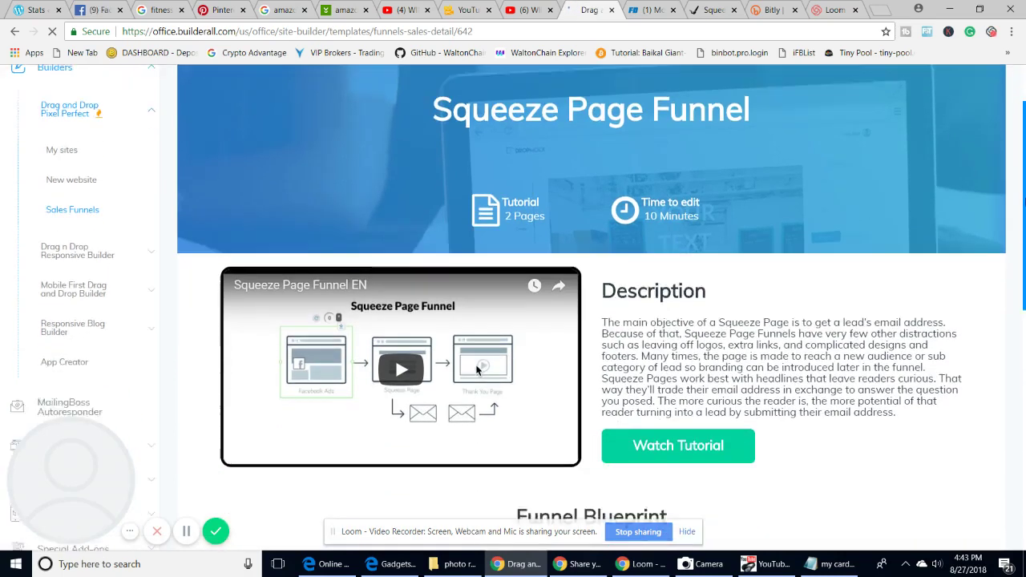
scroll(591, 304, down, 1)
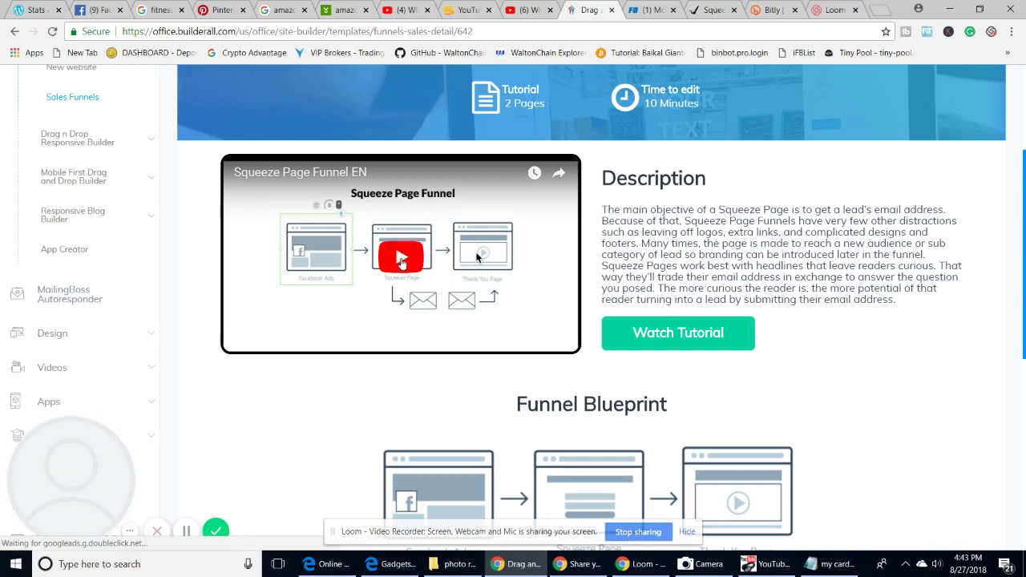
click(475, 257)
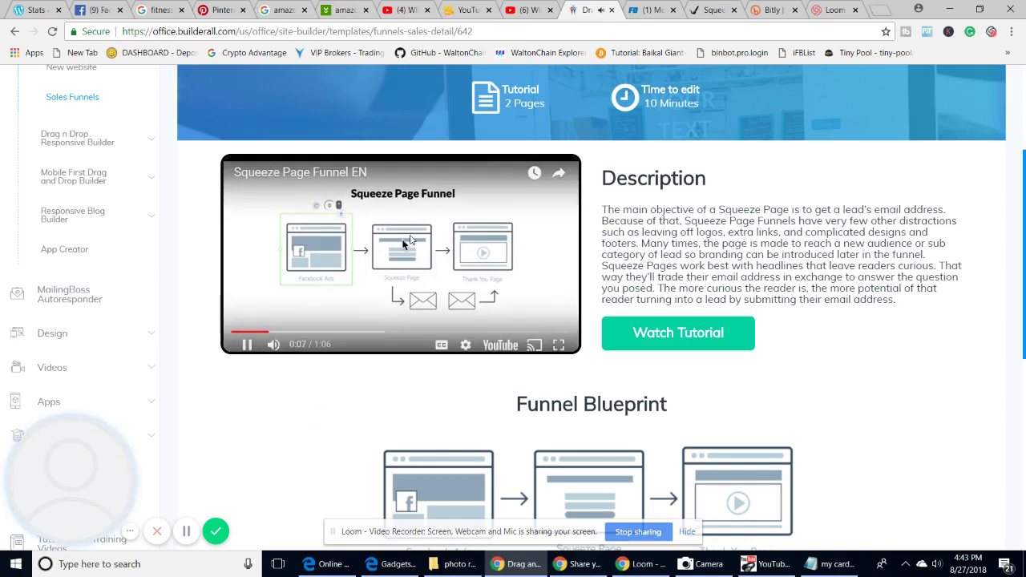
click(410, 238)
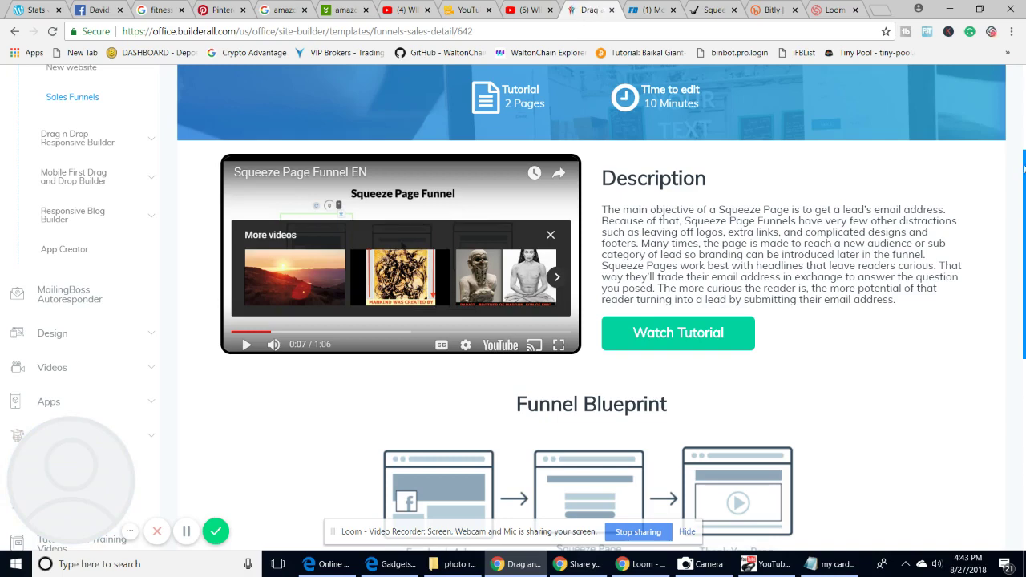
drag(1023, 169, 1024, 328)
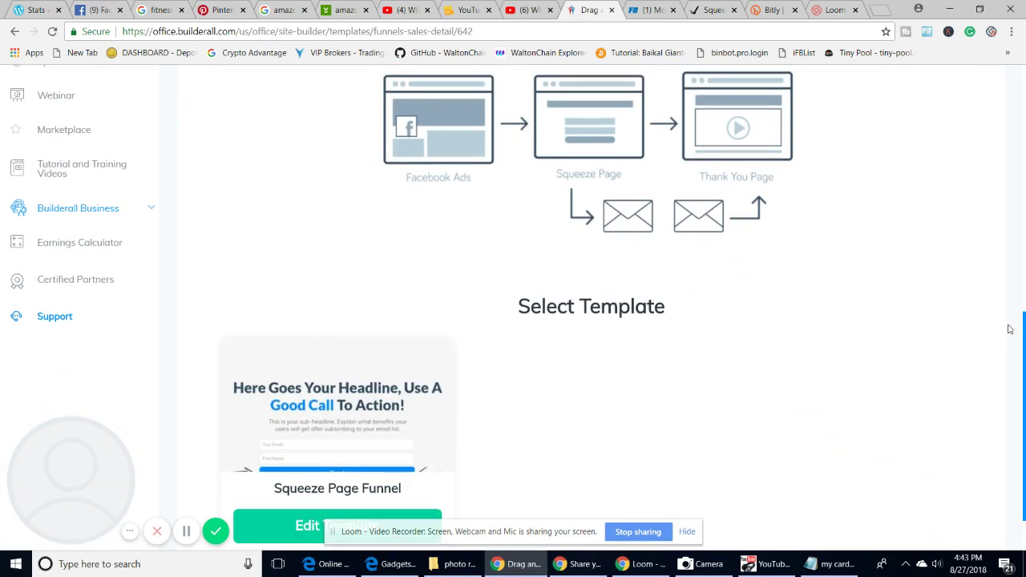
scroll(1009, 328, up, 1)
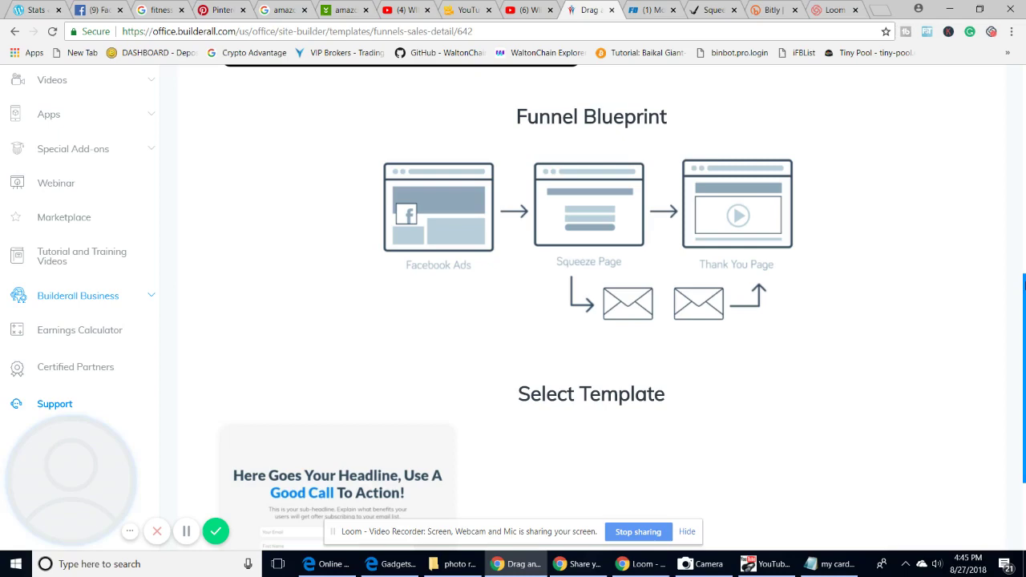
drag(1023, 315, 1022, 112)
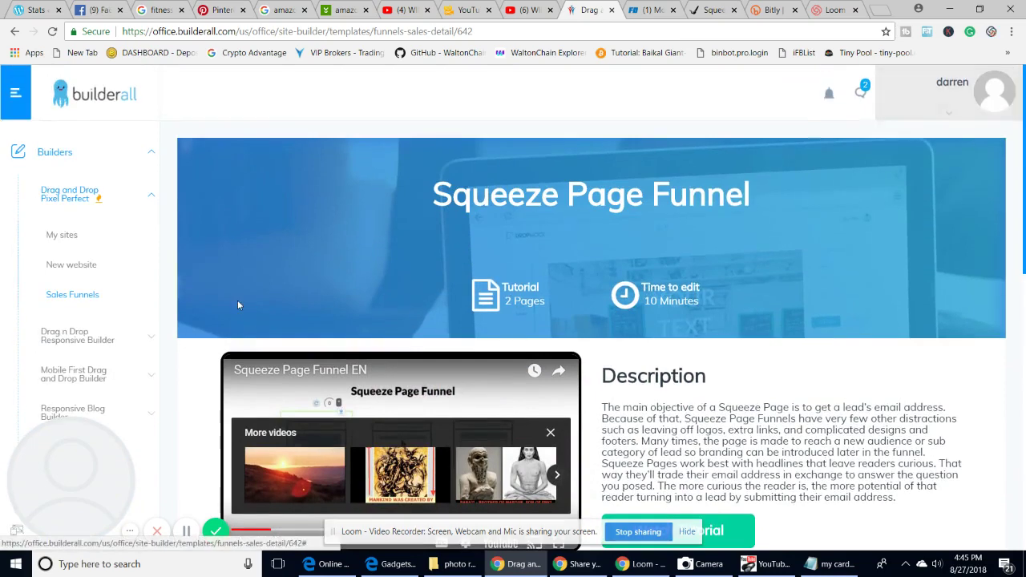
Collapse Builders, open MailingBoss Autoresponder, and scroll through its welcome page tutorials.
click(55, 152)
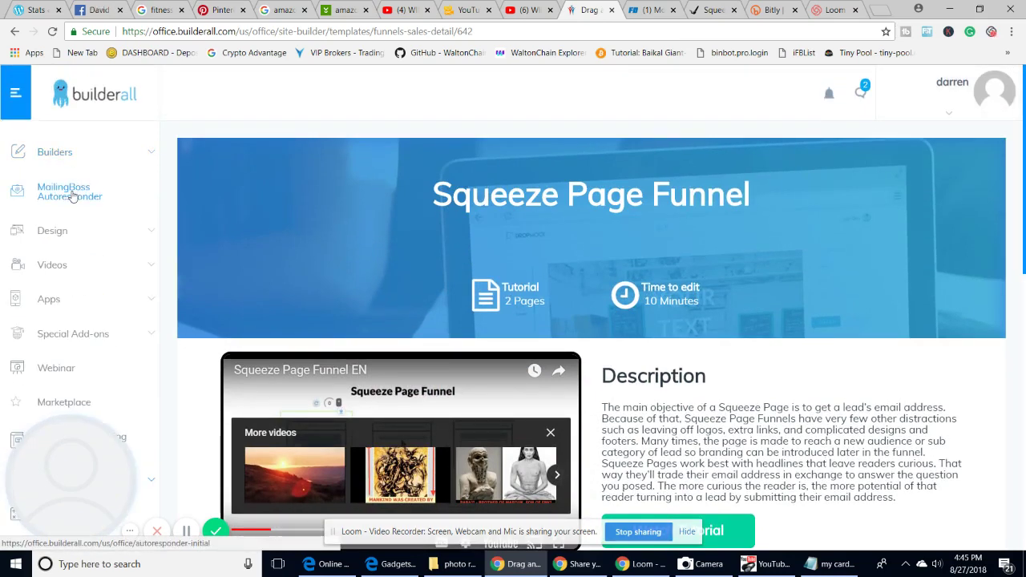
click(71, 194)
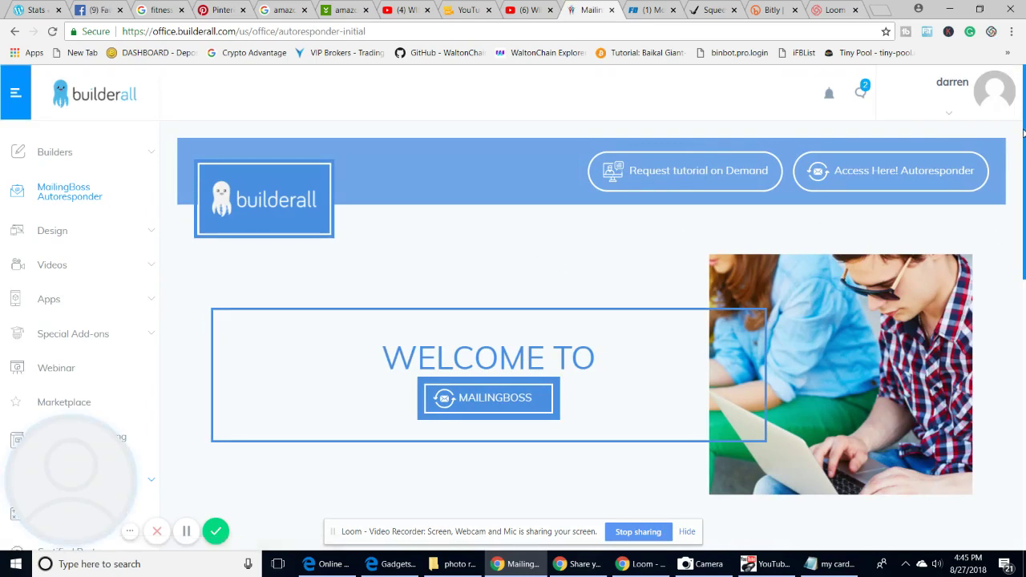
mouse_move(1022, 132)
mouse_down()
mouse_move(1023, 421)
mouse_move(1023, 153)
mouse_up()
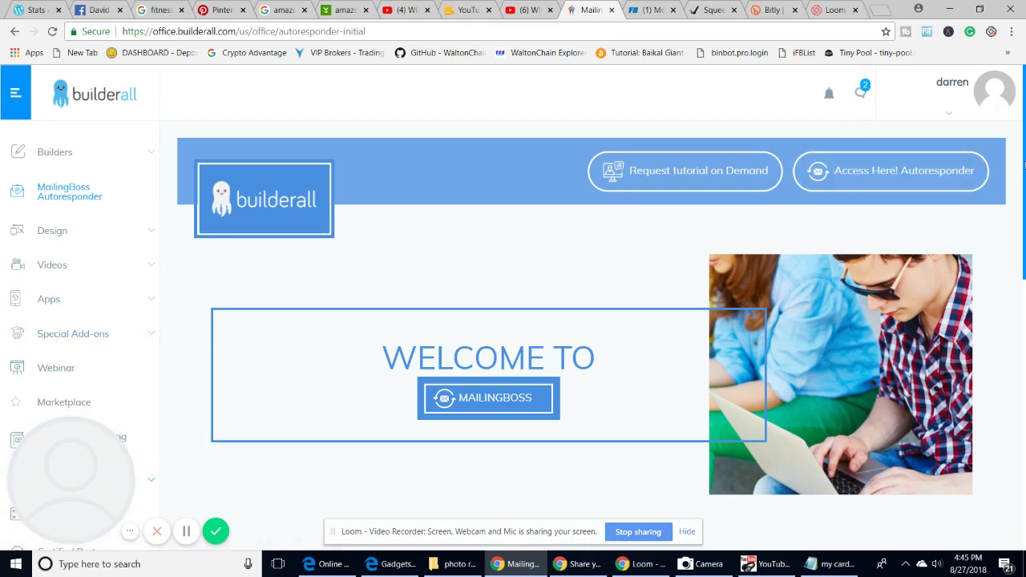
scroll(1023, 137, down, 2)
scroll(1022, 138, up, 2)
scroll(591, 345, down, 2)
scroll(809, 94, up, 2)
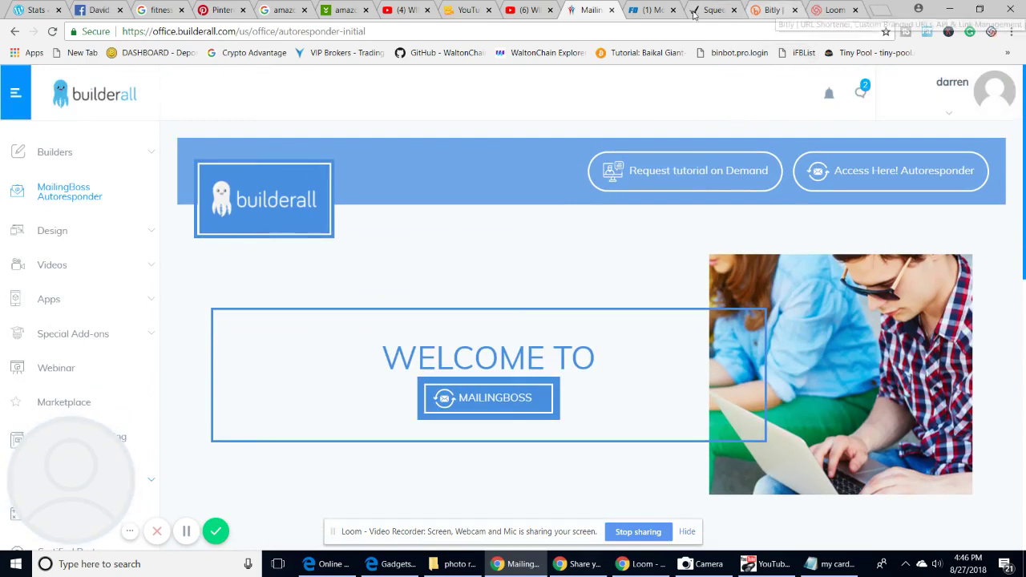
Close the my card for youtube notes file, saving its changes.
click(826, 564)
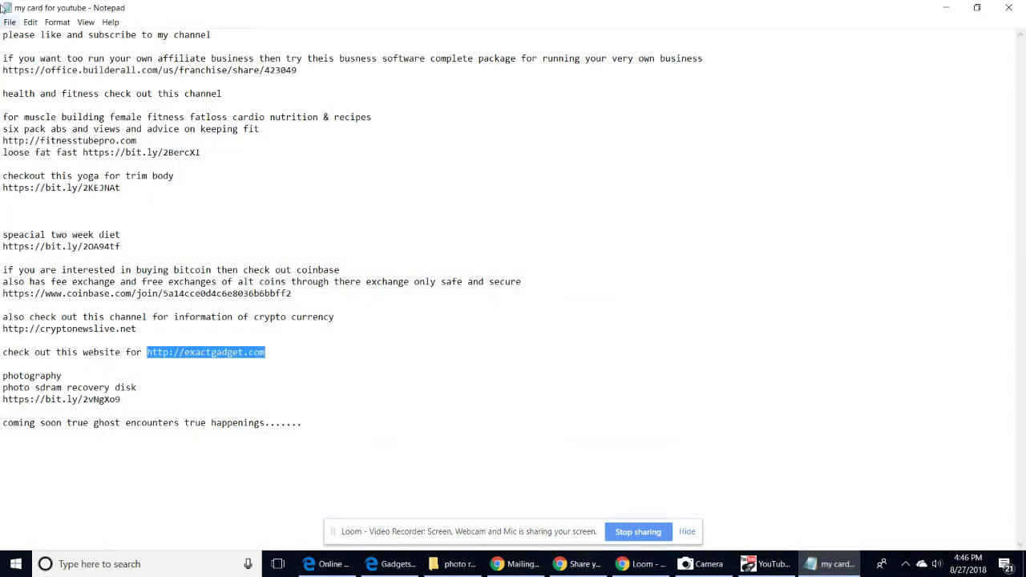
click(1008, 7)
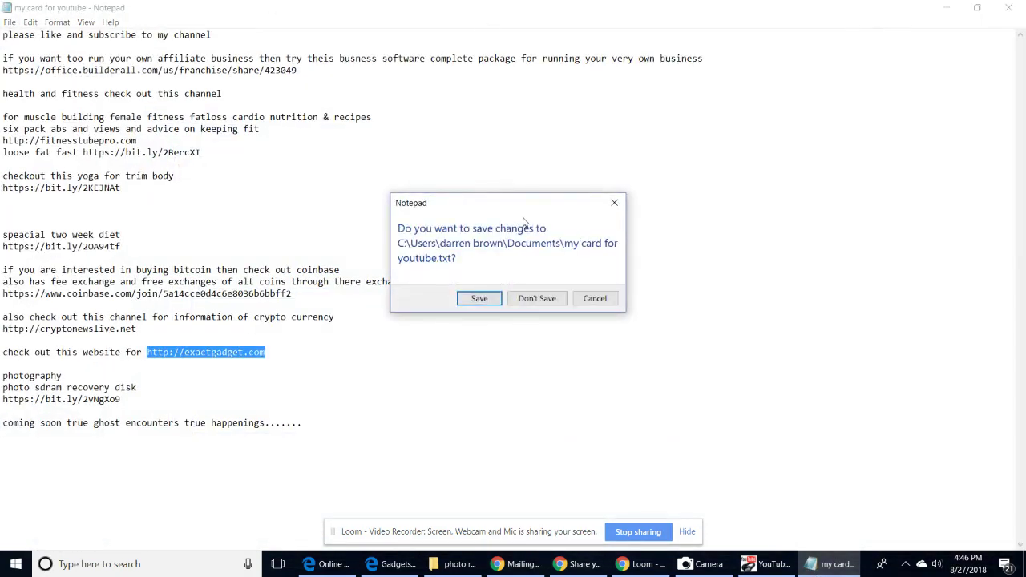
click(489, 299)
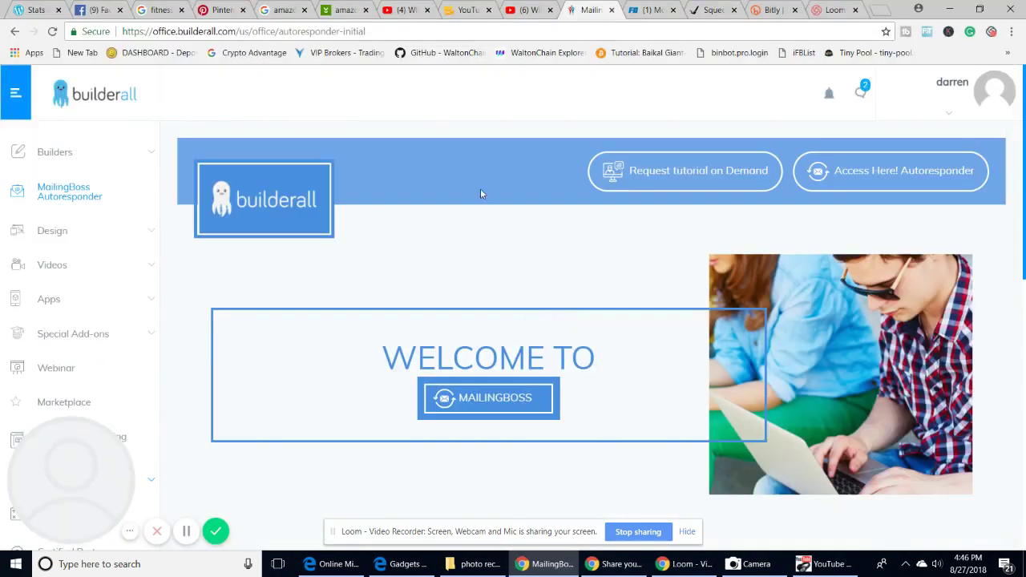
Open the affiliate links and short-links text files from Documents > fat diciminator.
click(479, 564)
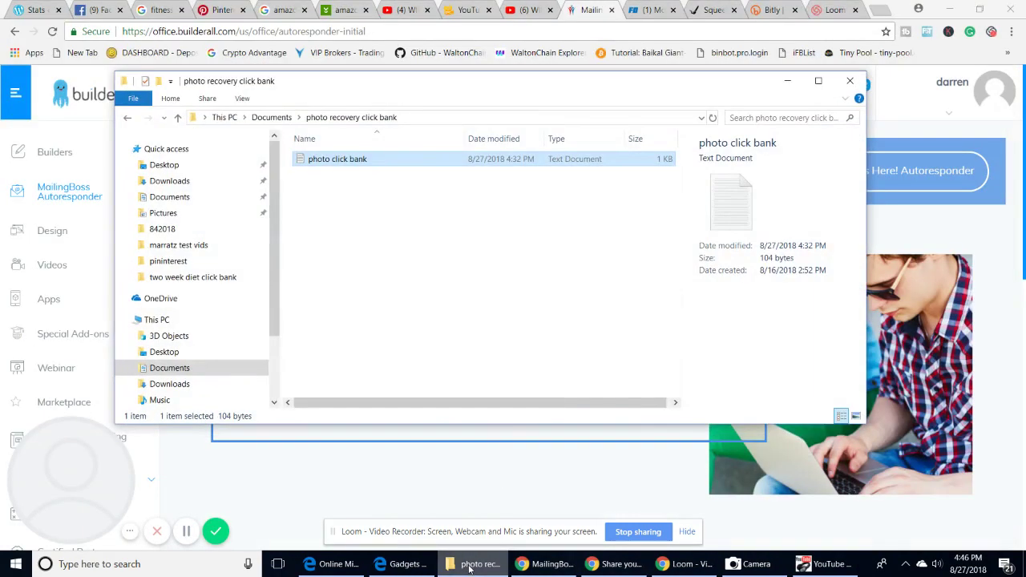
click(170, 198)
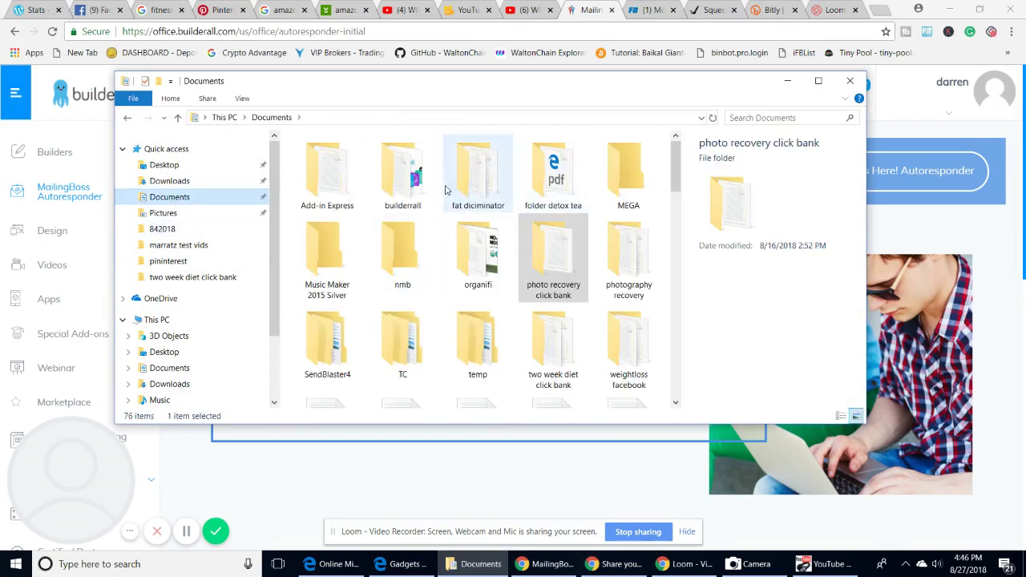
click(473, 191)
double_click(473, 190)
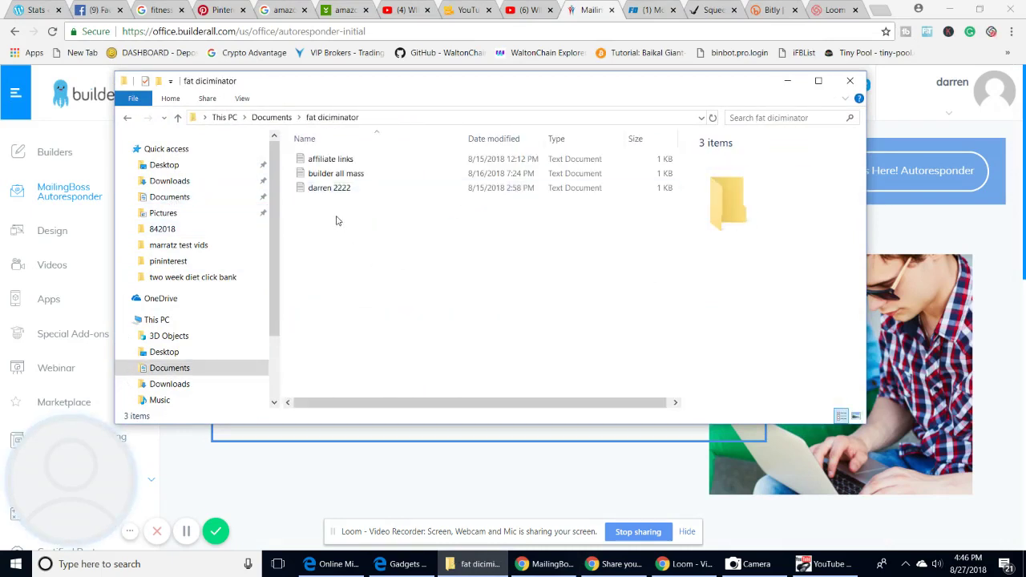
click(332, 161)
double_click(332, 160)
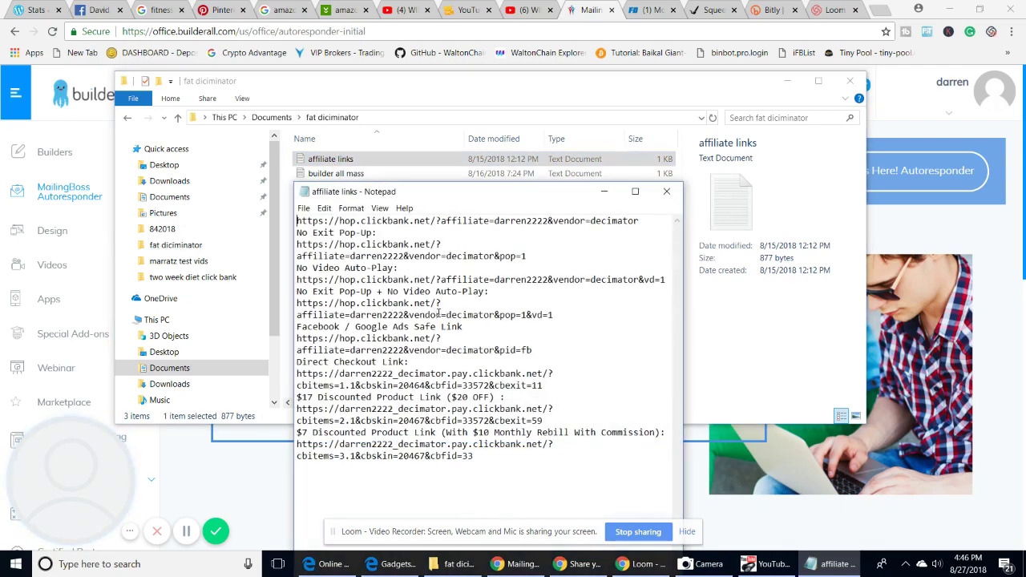
click(666, 191)
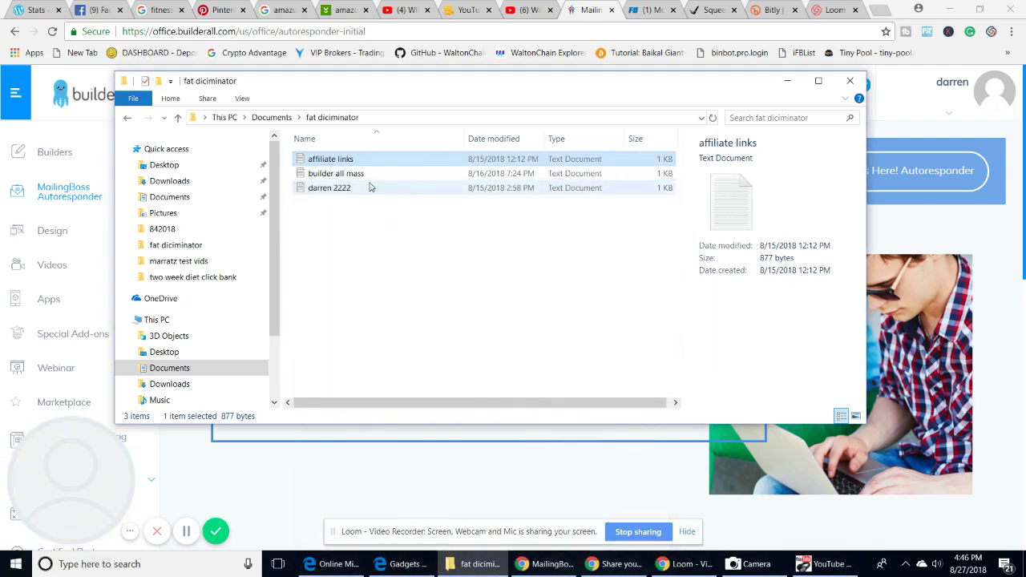
double_click(343, 191)
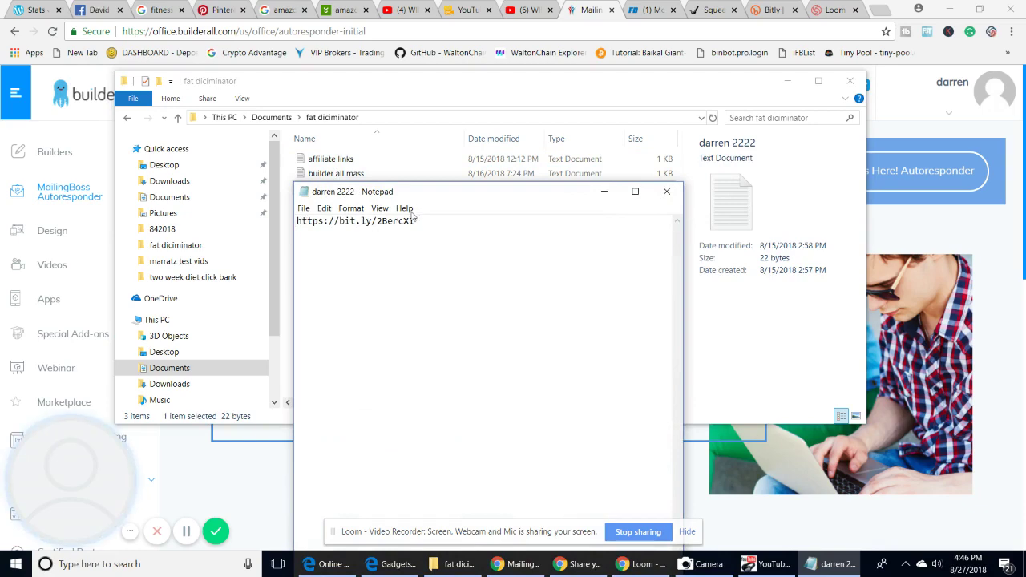
drag(428, 194, 467, 286)
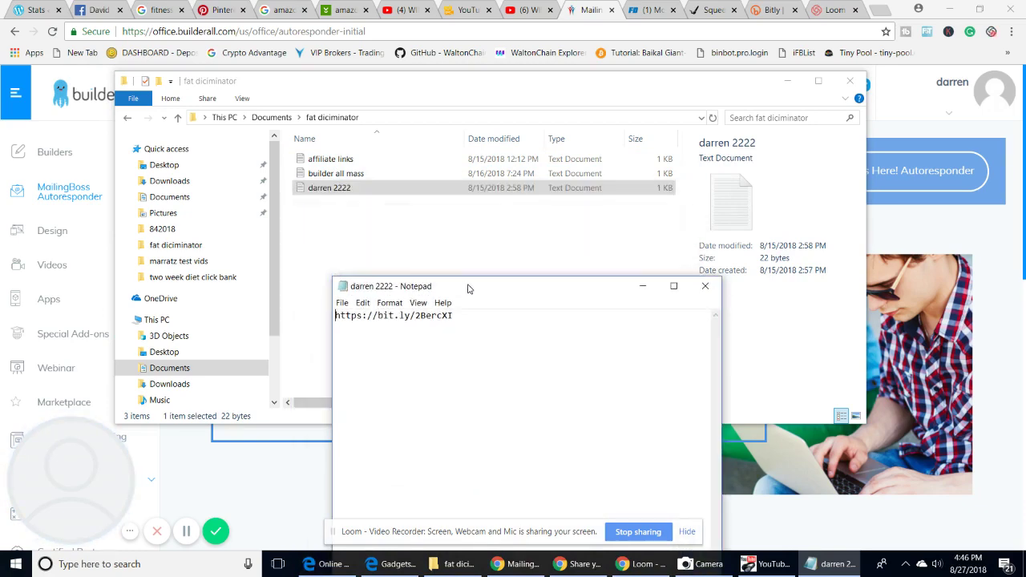
double_click(344, 161)
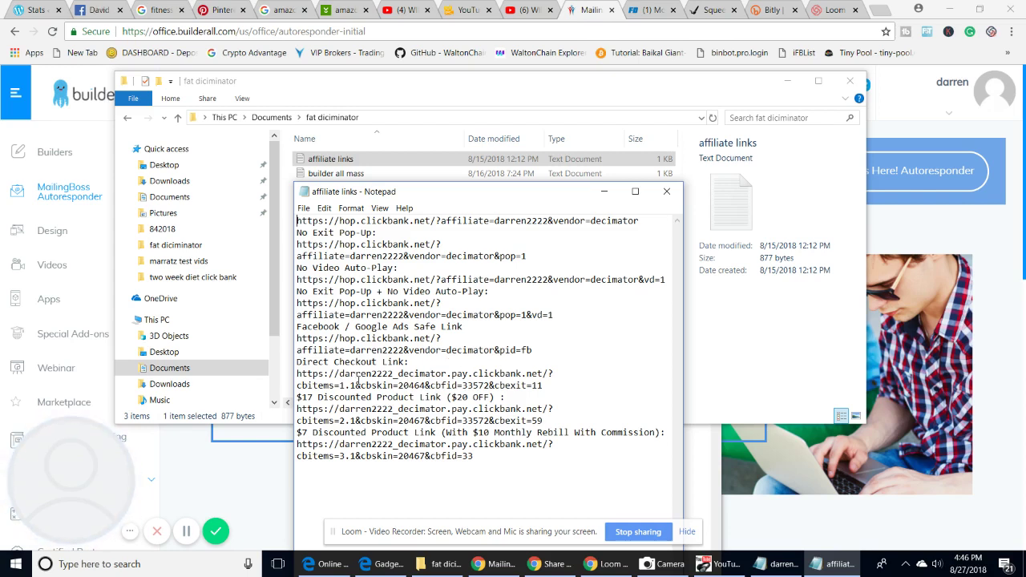
Copy the Direct Checkout link URL and close the affiliate links file.
drag(298, 373, 550, 373)
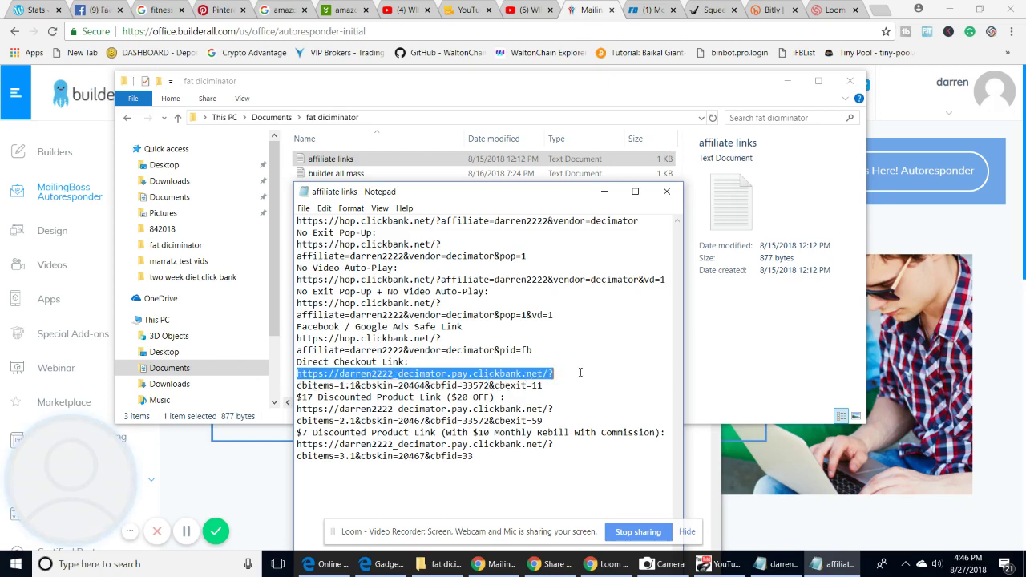
right_click(548, 374)
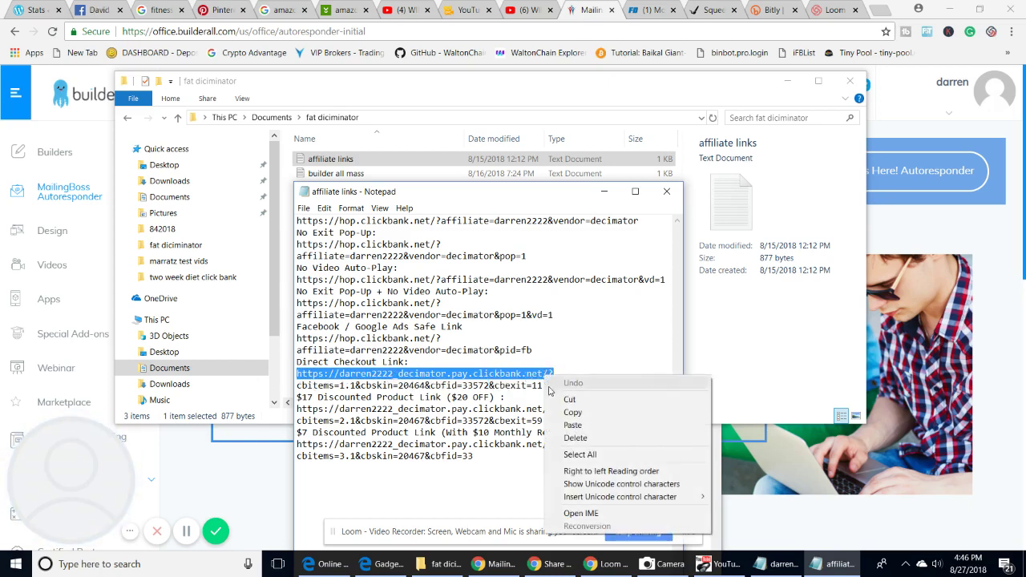
click(552, 411)
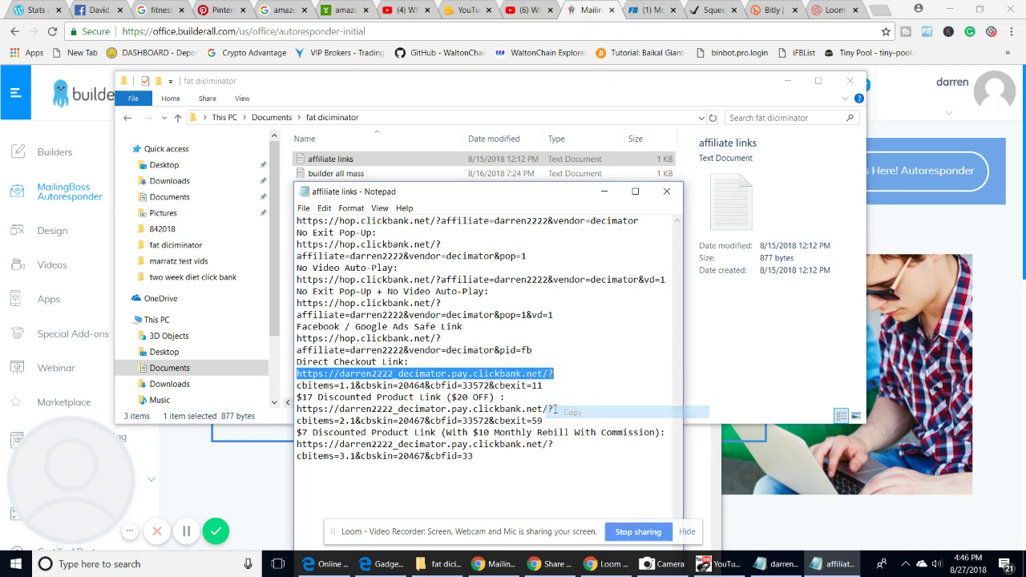
click(666, 191)
Clear the old link from the Bitly field and paste the ClickBank checkout URL.
click(768, 11)
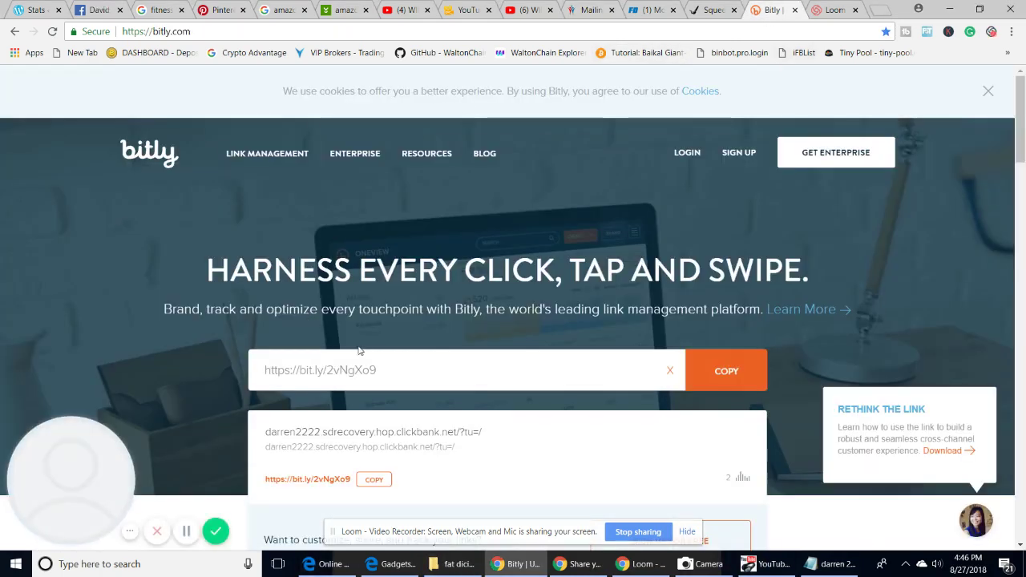
click(393, 374)
key(BackSpace)
key(BackSpace)
key(BackSpace)
key(BackSpace)
key(BackSpace)
key(BackSpace)
key(BackSpace)
key(BackSpace)
key(BackSpace)
key(BackSpace)
key(BackSpace)
key(BackSpace)
key(BackSpace)
key(BackSpace)
key(BackSpace)
key(BackSpace)
key(BackSpace)
key(BackSpace)
key(BackSpace)
key(BackSpace)
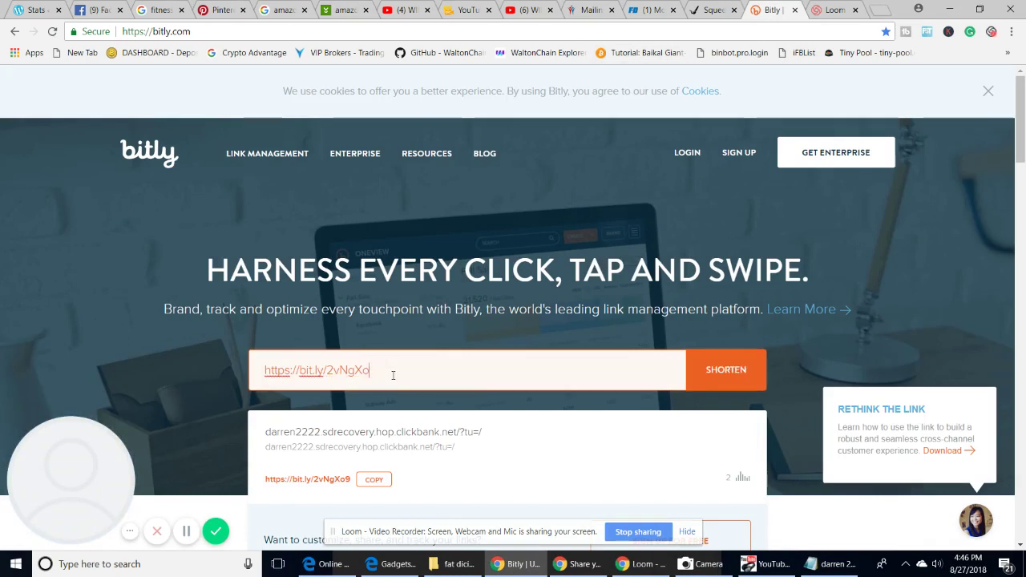
right_click(319, 365)
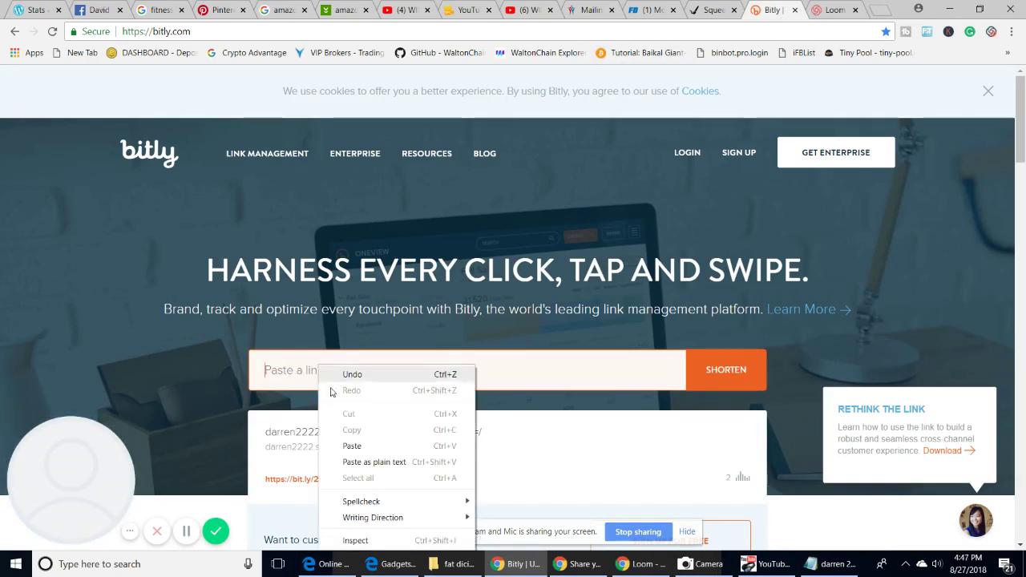
click(351, 445)
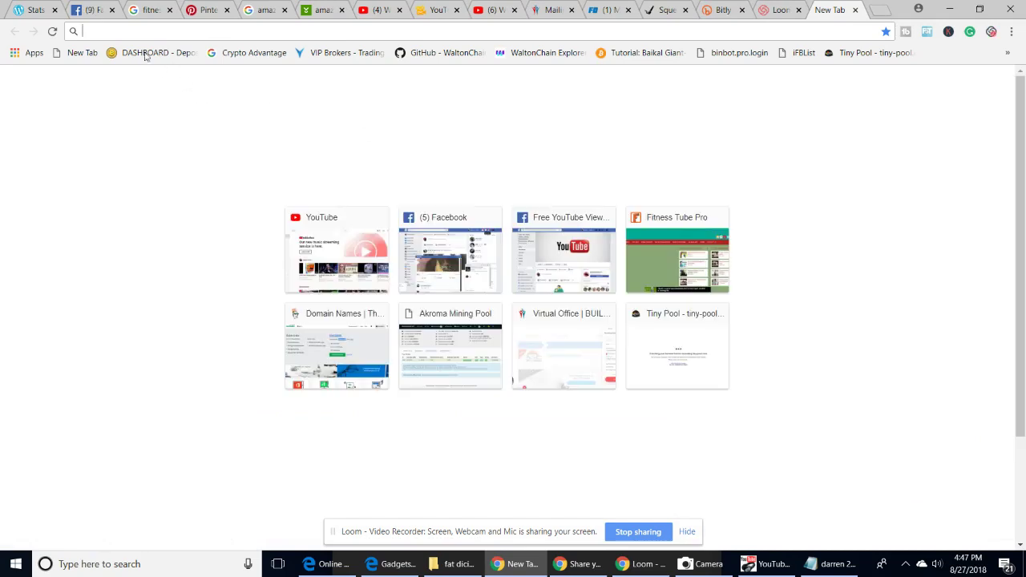
text(bitly.com)
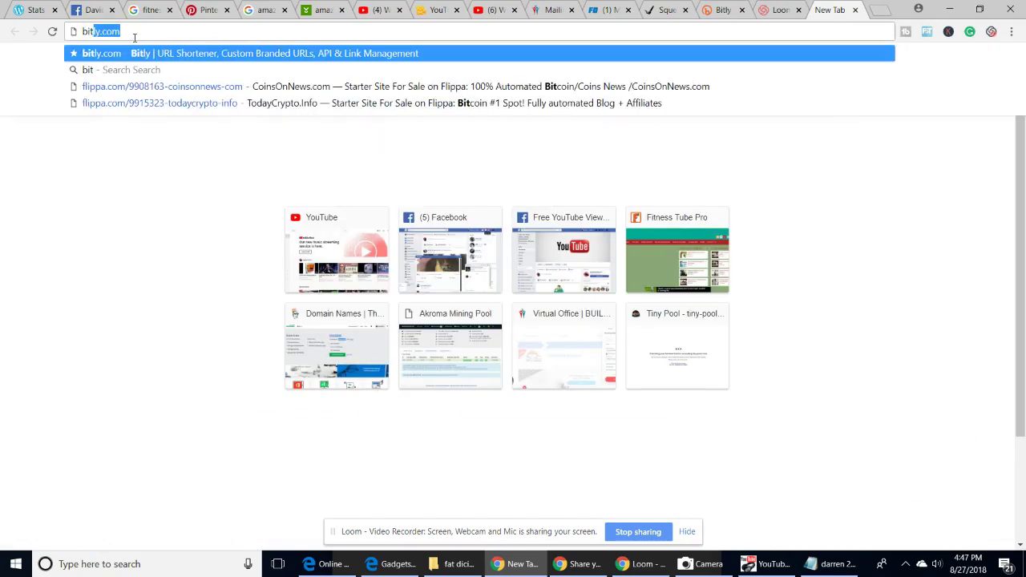
key(Return)
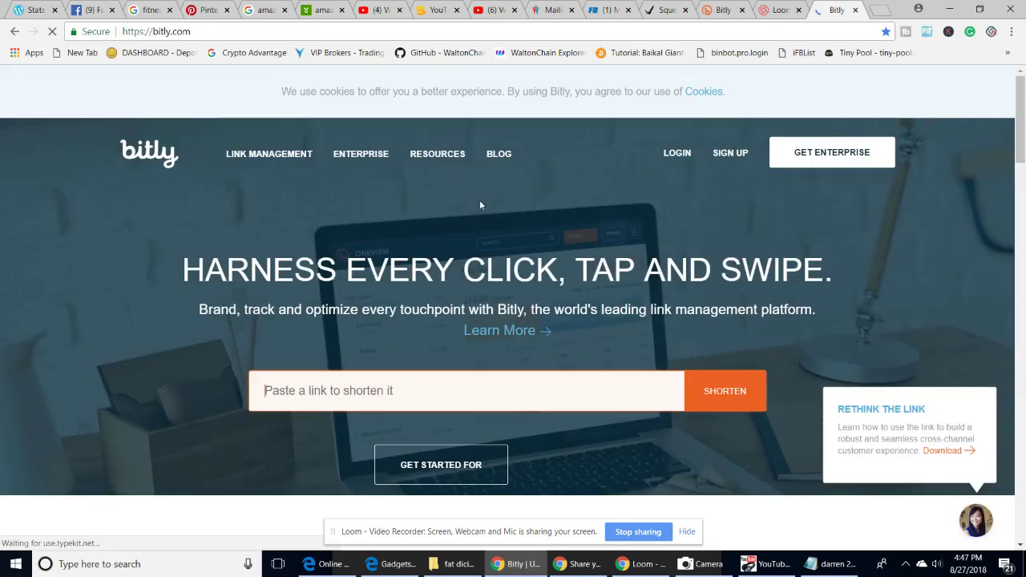
right_click(342, 385)
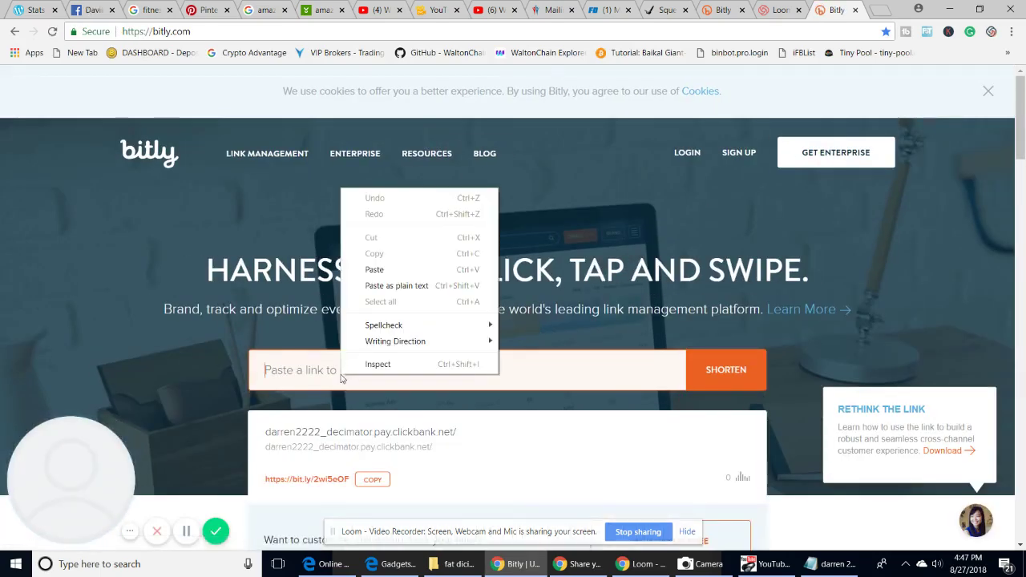
click(374, 269)
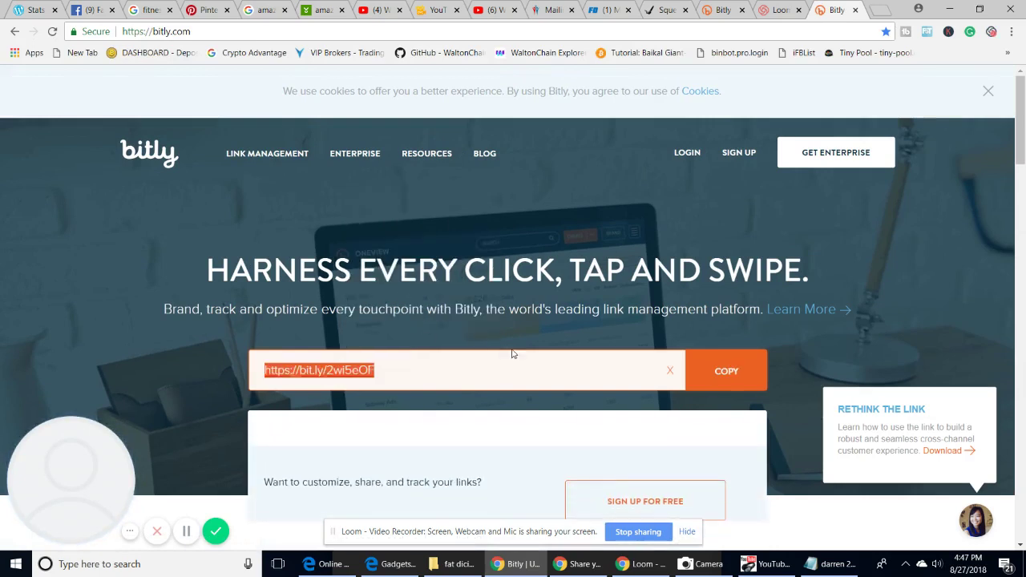
click(716, 372)
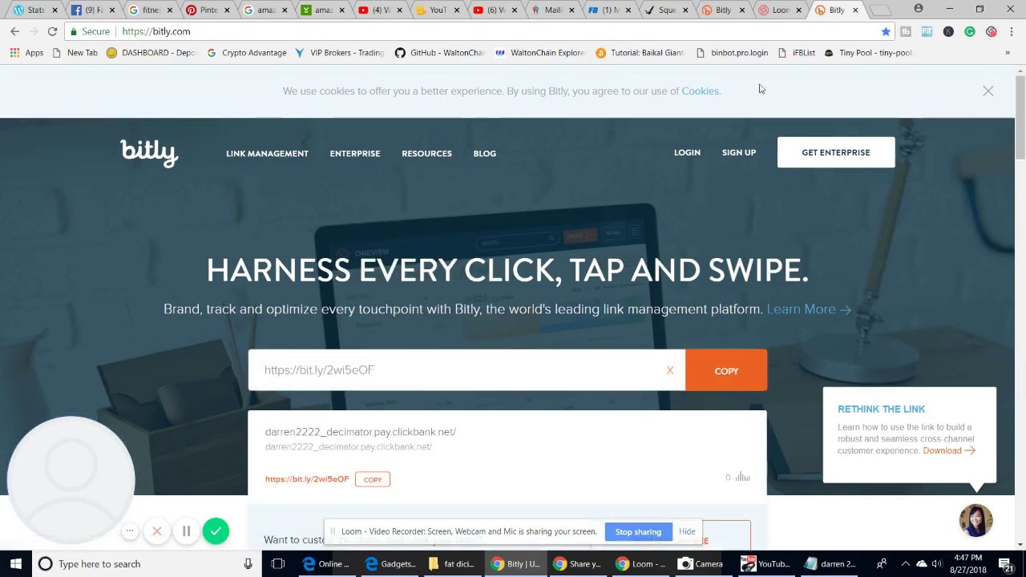
click(829, 564)
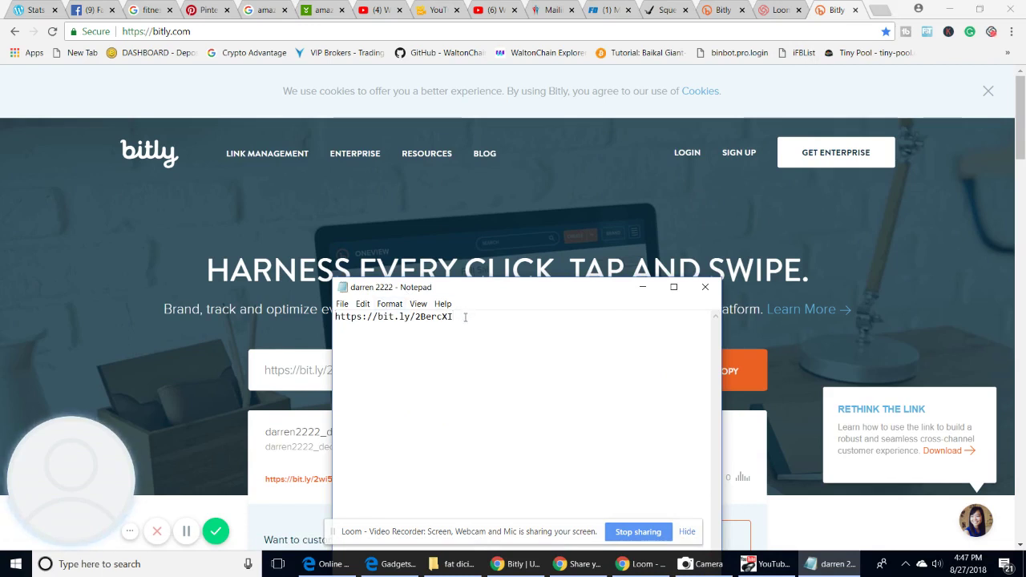
key(Return)
key(Return)
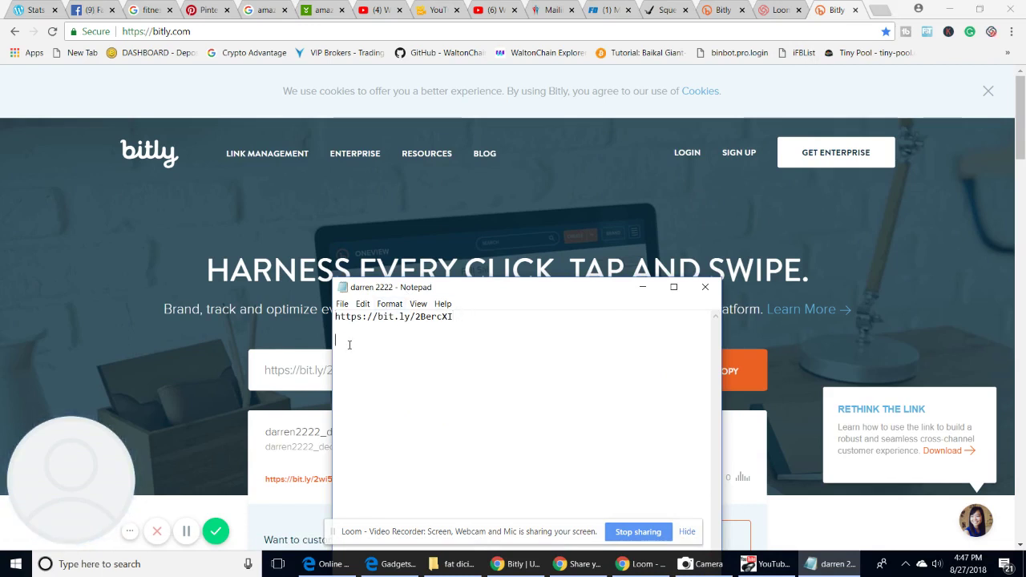
right_click(348, 344)
click(367, 393)
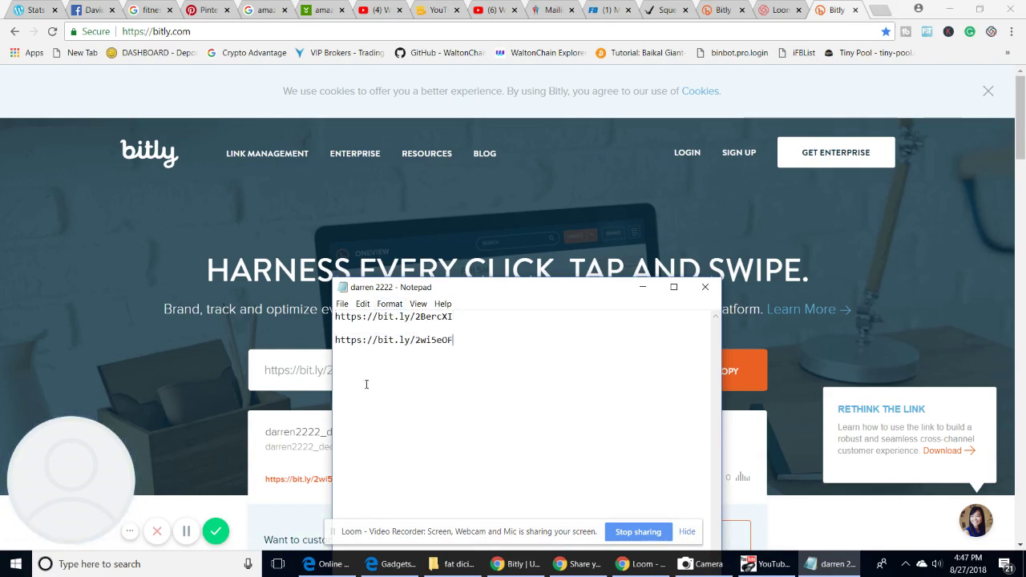
click(342, 304)
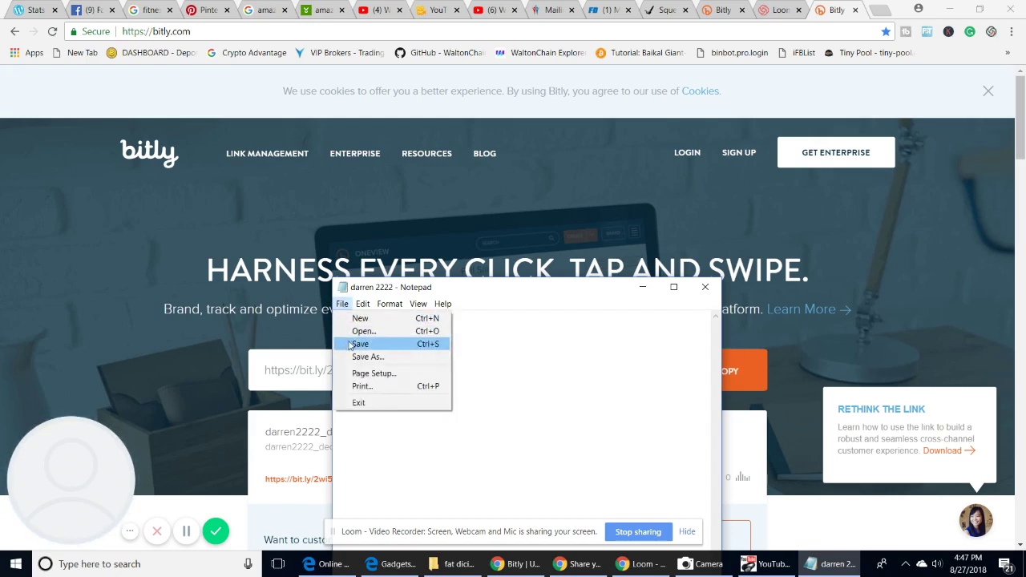
click(363, 340)
click(705, 287)
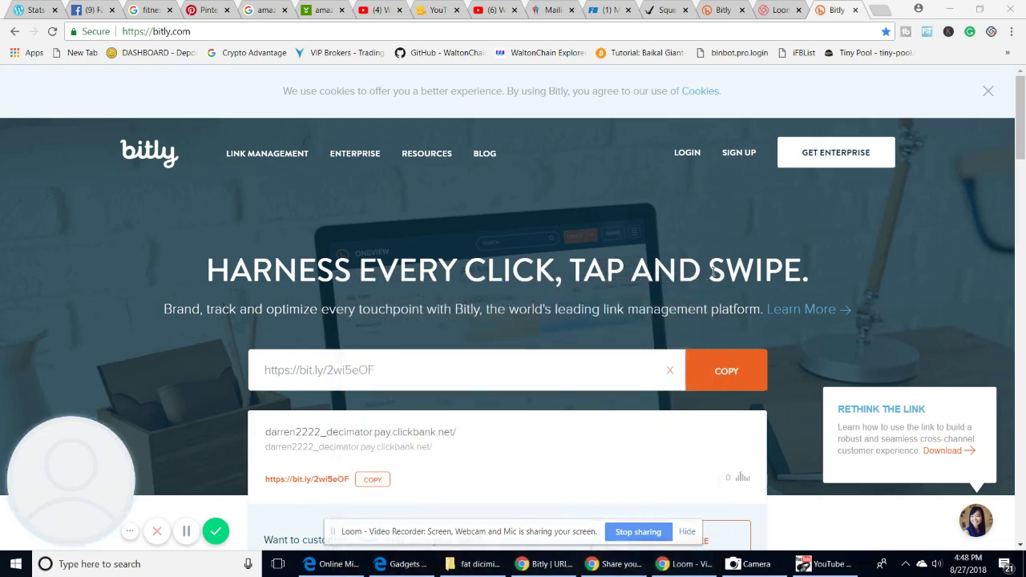